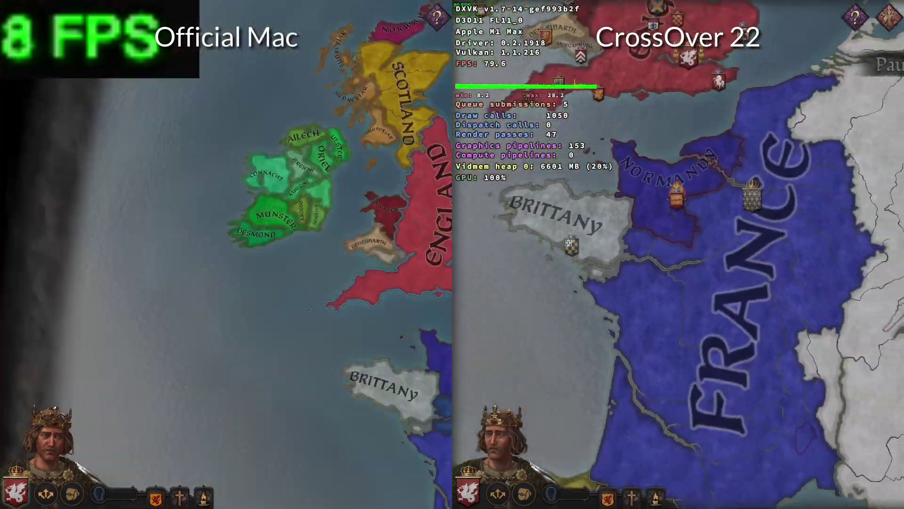
{"action": "scroll", "coordinate": [427, 277], "scroll_direction": "up", "scroll_amount": 10}
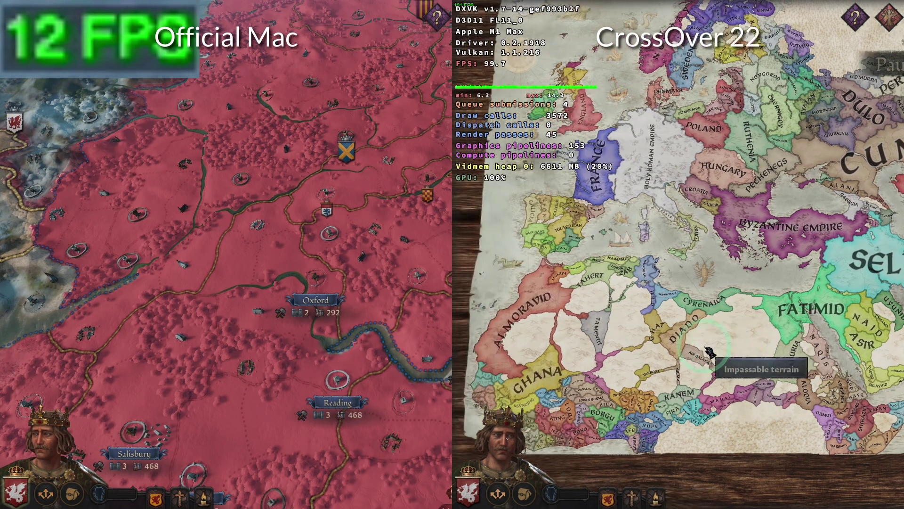
{"action": "left_click_drag", "start_coordinate": [709, 352], "coordinate": [779, 341]}
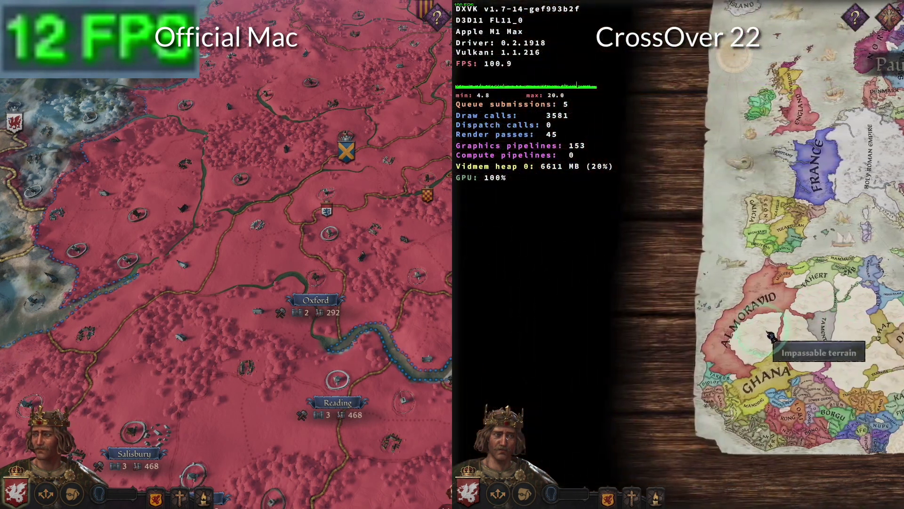
{"action": "scroll", "coordinate": [226, 254], "scroll_direction": "down", "scroll_amount": 8}
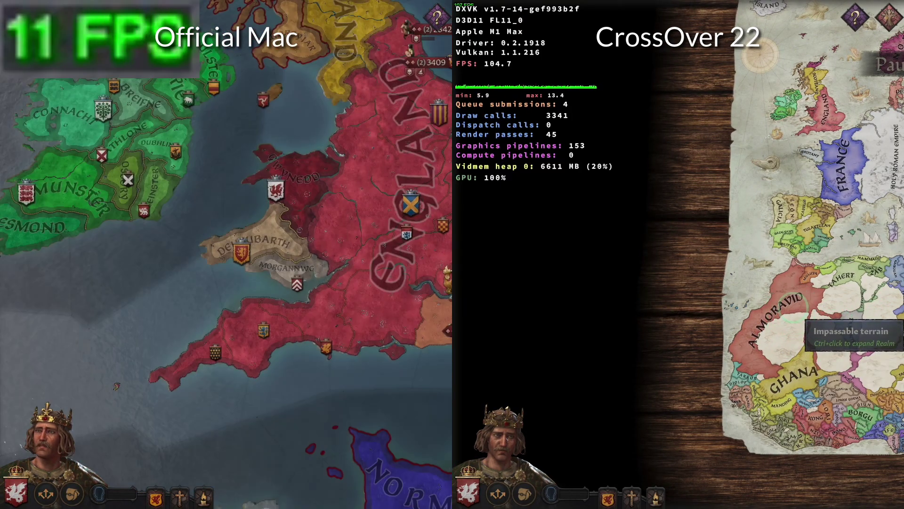
{"action": "left_click", "coordinate": [796, 308]}
{"action": "scroll", "coordinate": [226, 254], "scroll_direction": "down", "scroll_amount": 8}
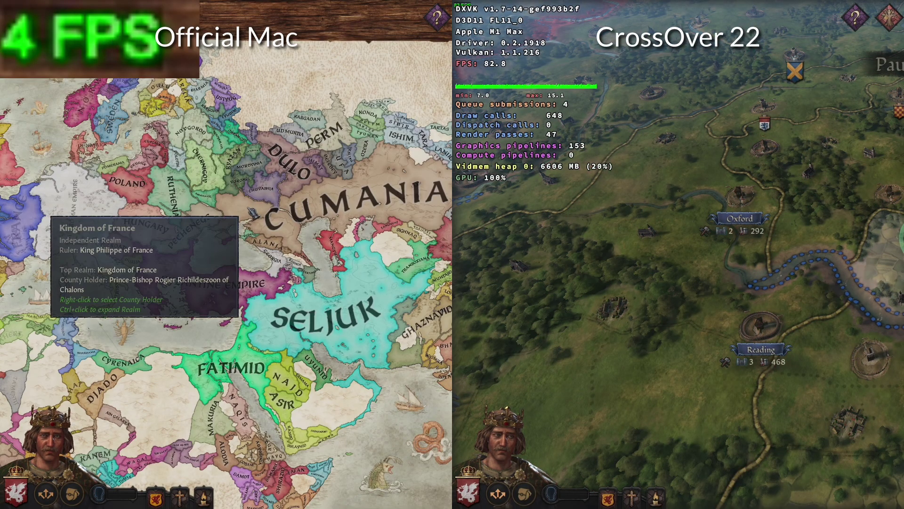
{"action": "key", "text": "Escape"}
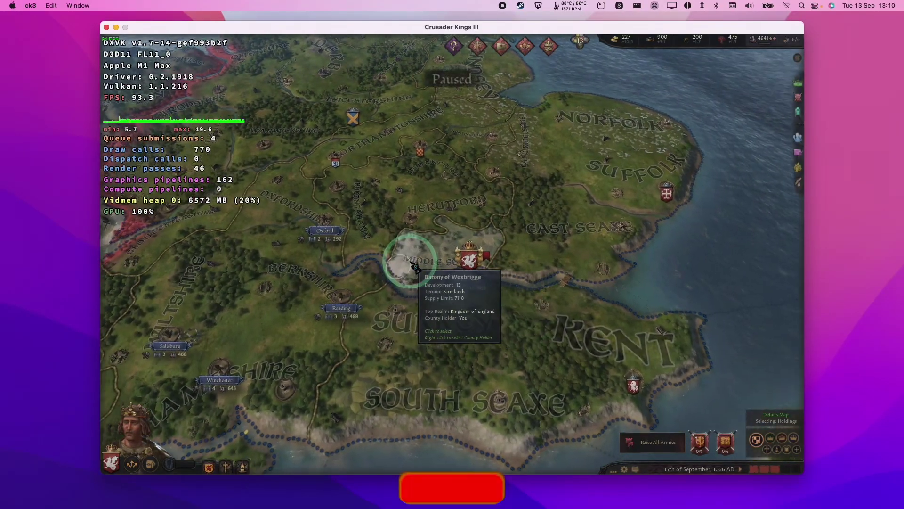
- View the county details of the Earldom of Buccingahamm on the Crusader Kings III map
{"action": "scroll", "coordinate": [454, 236], "scroll_direction": "up", "scroll_amount": 2}
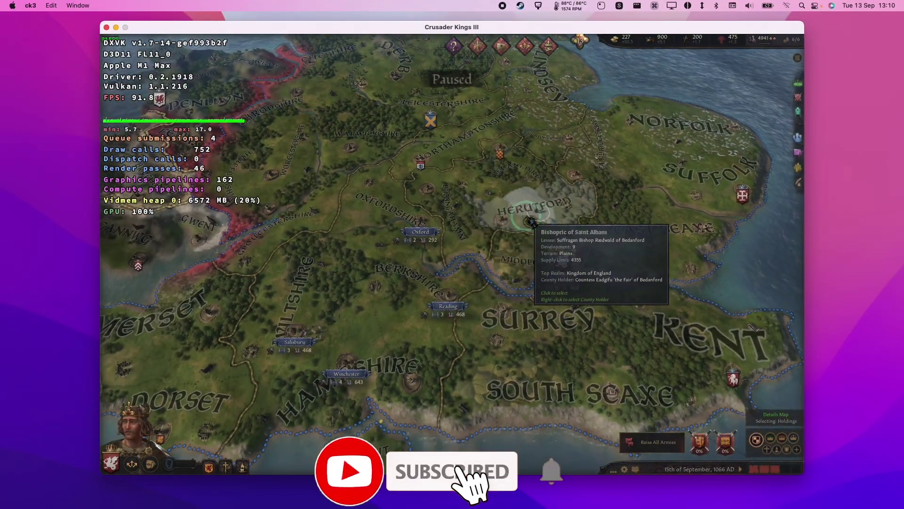
{"action": "left_click", "coordinate": [501, 234]}
{"action": "scroll", "coordinate": [452, 207], "scroll_direction": "down", "scroll_amount": 1}
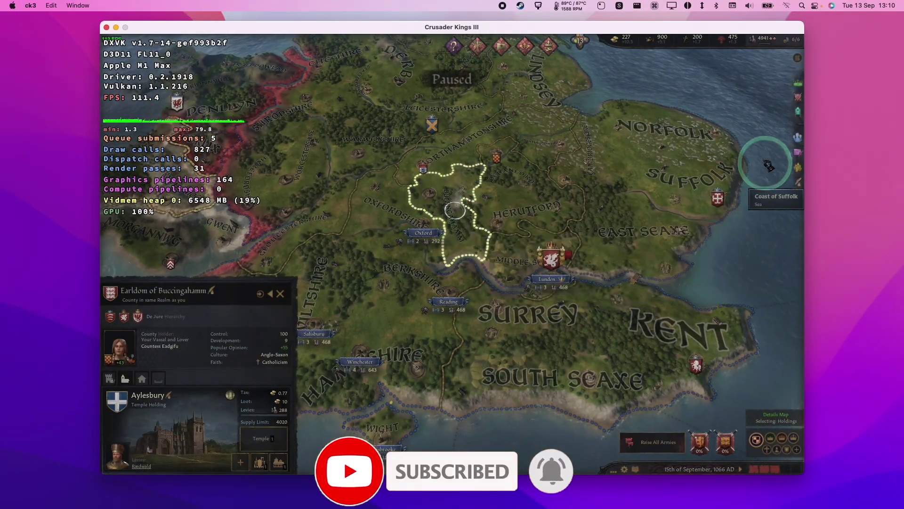
{"action": "left_click", "coordinate": [757, 155]}
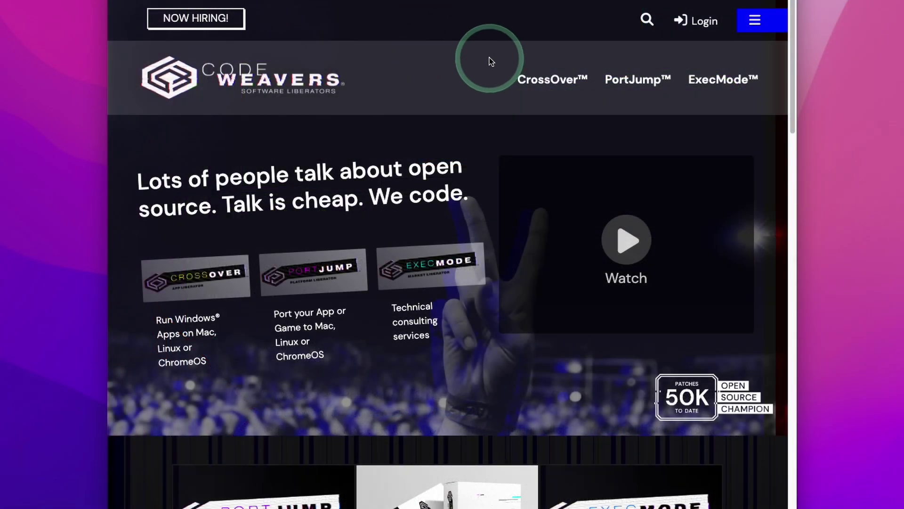
- Open the CrossOver purchase page from the CodeWeavers home page's product section
{"action": "scroll", "coordinate": [404, 198], "scroll_direction": "down", "scroll_amount": 3}
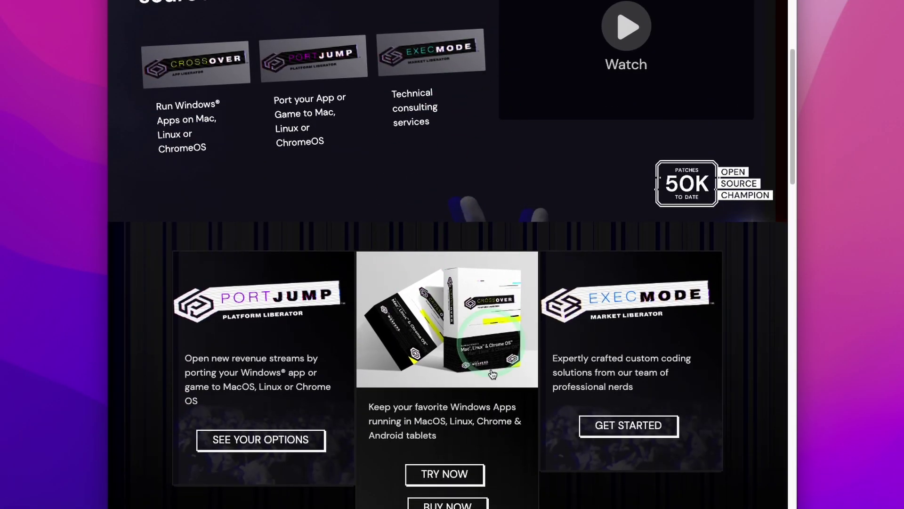
{"action": "scroll", "coordinate": [471, 396], "scroll_direction": "down", "scroll_amount": 3}
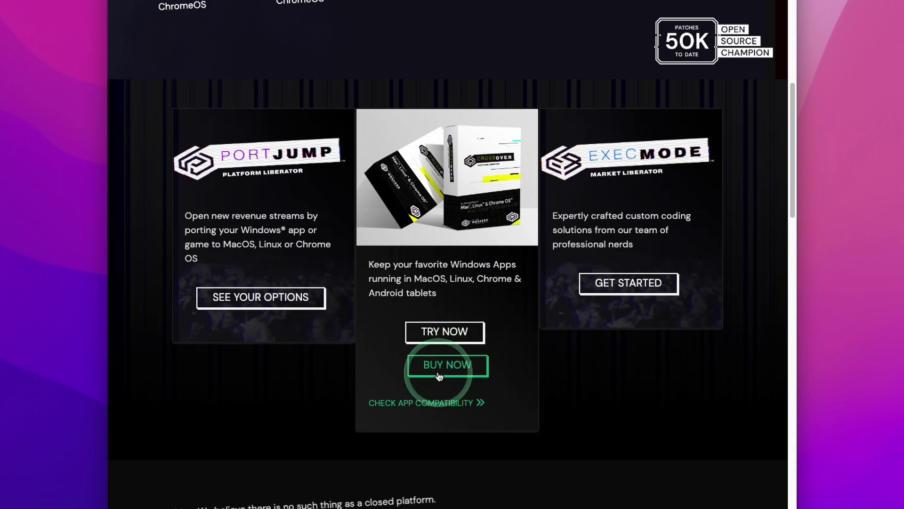
{"action": "left_click", "coordinate": [454, 371]}
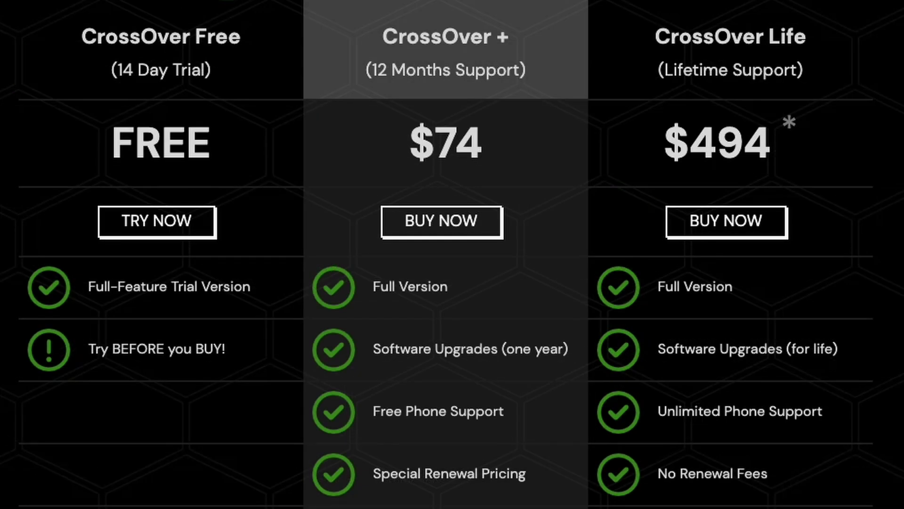
- Apply the promo code APPLEGAMINGWIKI in the CrossOver store and check the CrossOver + price
{"action": "left_click", "coordinate": [246, 29]}
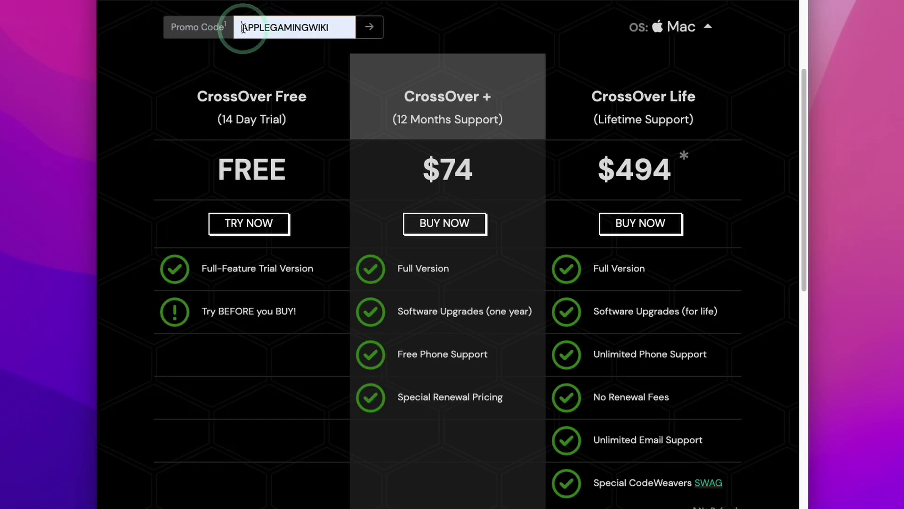
{"action": "left_click_drag", "start_coordinate": [244, 28], "coordinate": [335, 32]}
{"action": "left_click", "coordinate": [324, 51]}
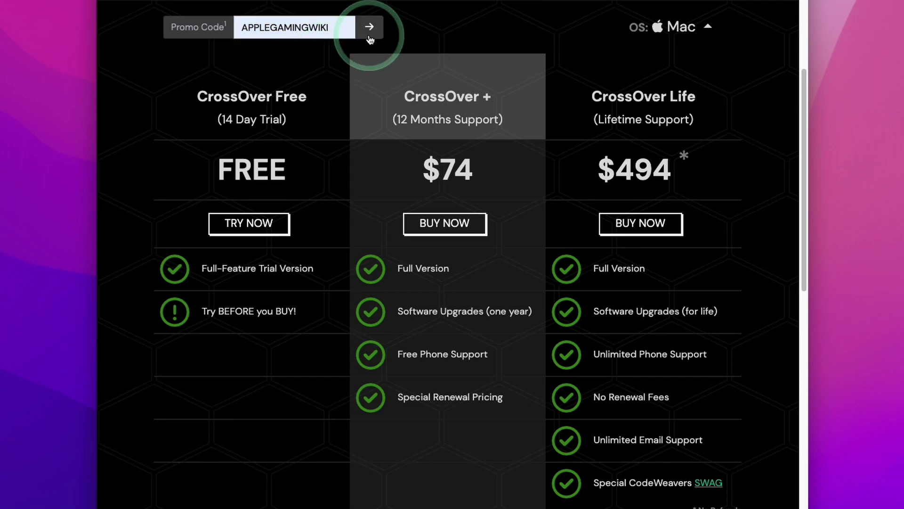
{"action": "left_click", "coordinate": [370, 36]}
{"action": "left_click_drag", "start_coordinate": [395, 215], "coordinate": [516, 214]}
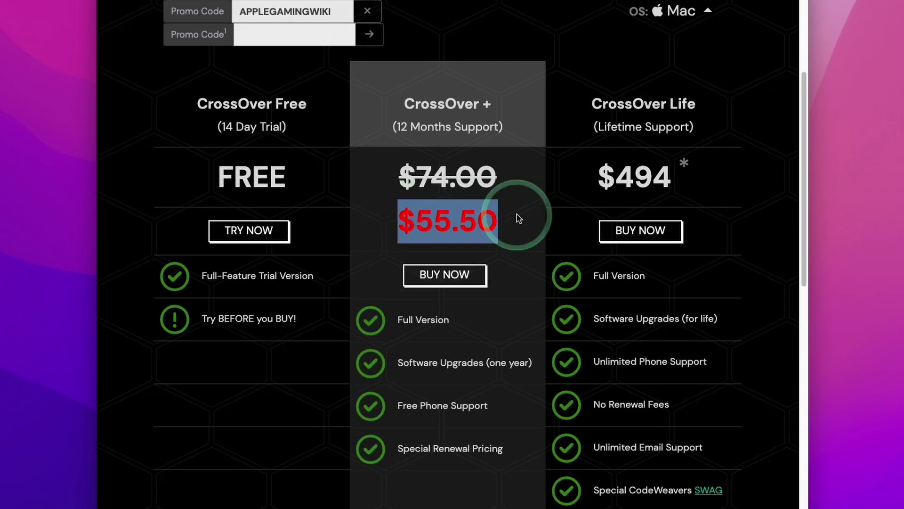
{"action": "left_click", "coordinate": [517, 215]}
- Open the Support Licenses page of the CodeWeavers account
{"action": "scroll", "coordinate": [518, 217], "scroll_direction": "up", "scroll_amount": 5}
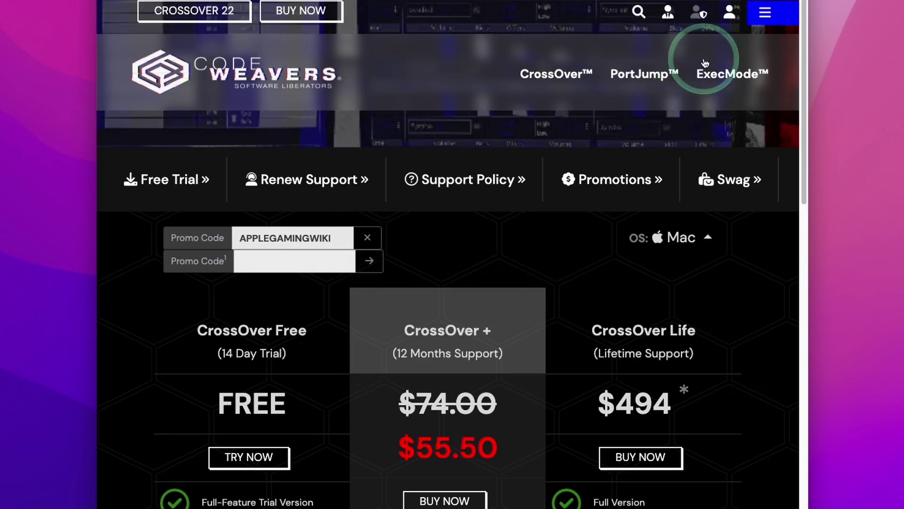
{"action": "left_click", "coordinate": [728, 18]}
{"action": "left_click", "coordinate": [694, 43]}
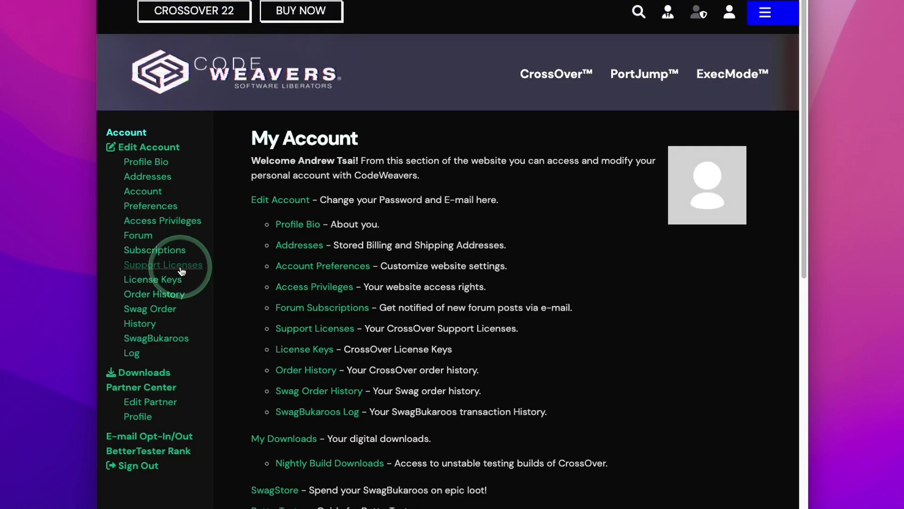
{"action": "left_click", "coordinate": [134, 269]}
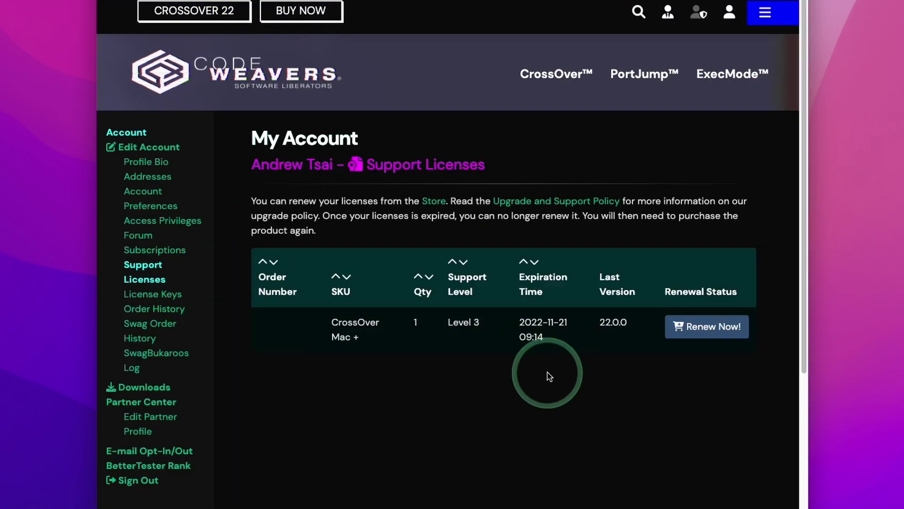
- Start renewing the CrossOver Mac + support license and review the renewal discount in the cart
{"action": "left_click_drag", "start_coordinate": [315, 327], "coordinate": [541, 333]}
{"action": "left_click", "coordinate": [714, 329]}
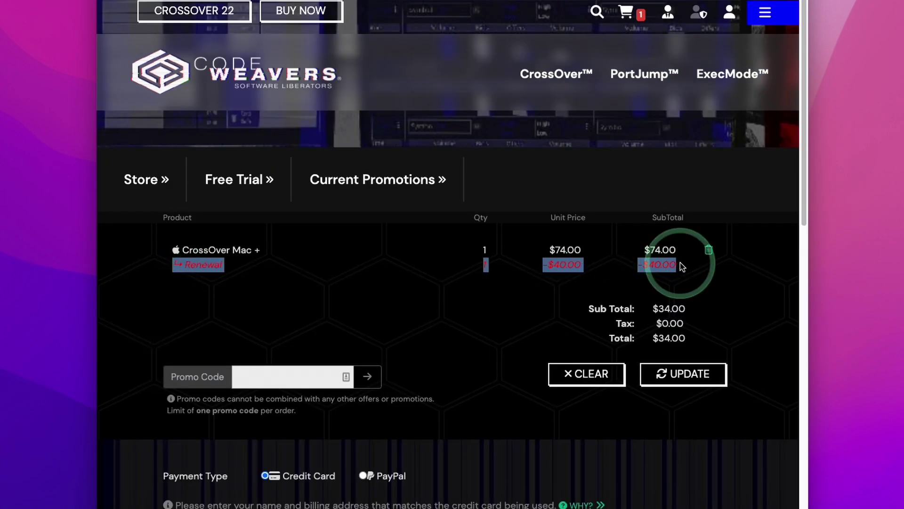
{"action": "left_click", "coordinate": [680, 265]}
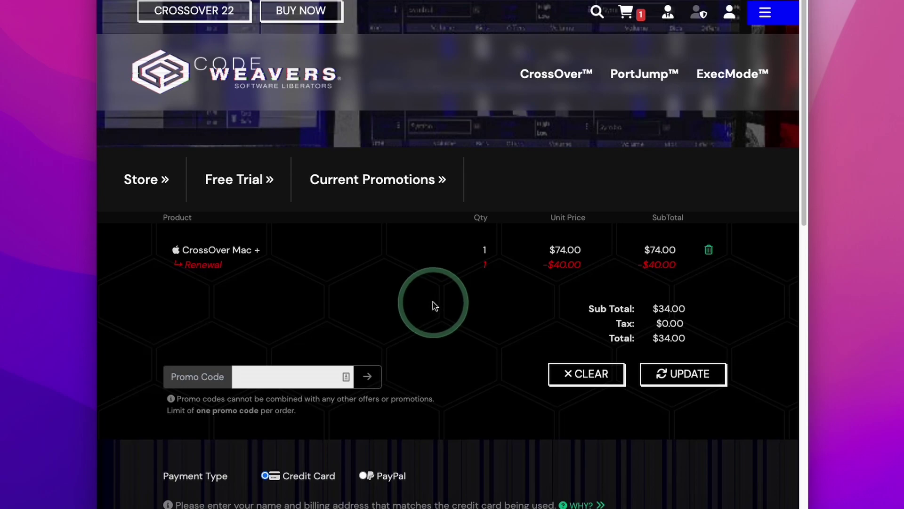
{"action": "left_click_drag", "start_coordinate": [177, 264], "coordinate": [702, 259]}
{"action": "left_click", "coordinate": [680, 264]}
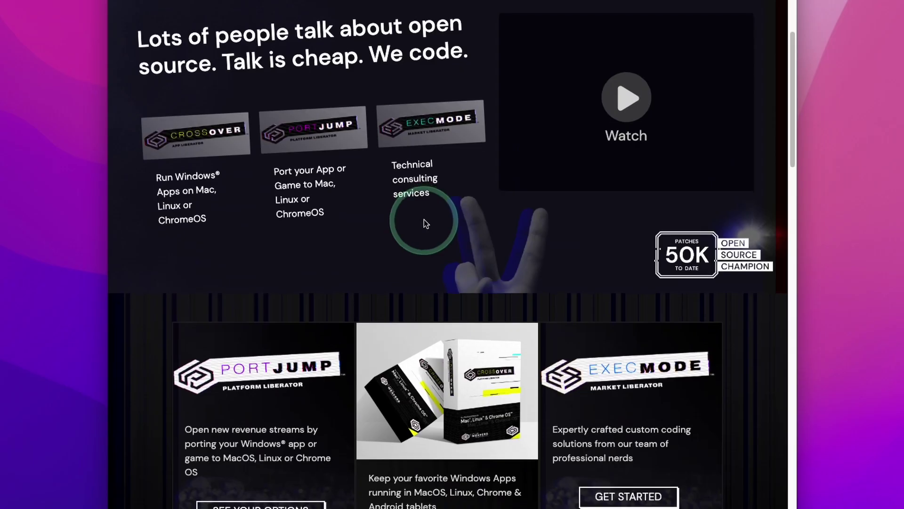
{"action": "scroll", "coordinate": [414, 216], "scroll_direction": "up", "scroll_amount": 4}
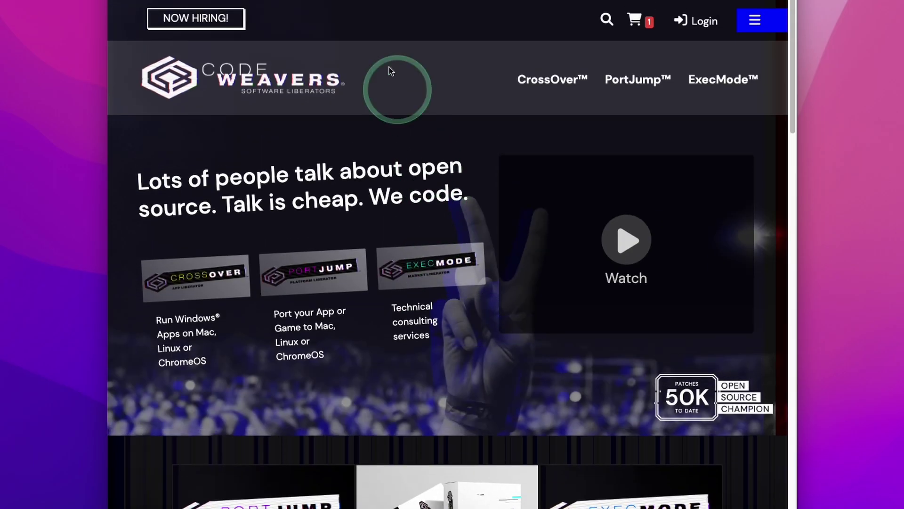
{"action": "scroll", "coordinate": [426, 209], "scroll_direction": "down", "scroll_amount": 5}
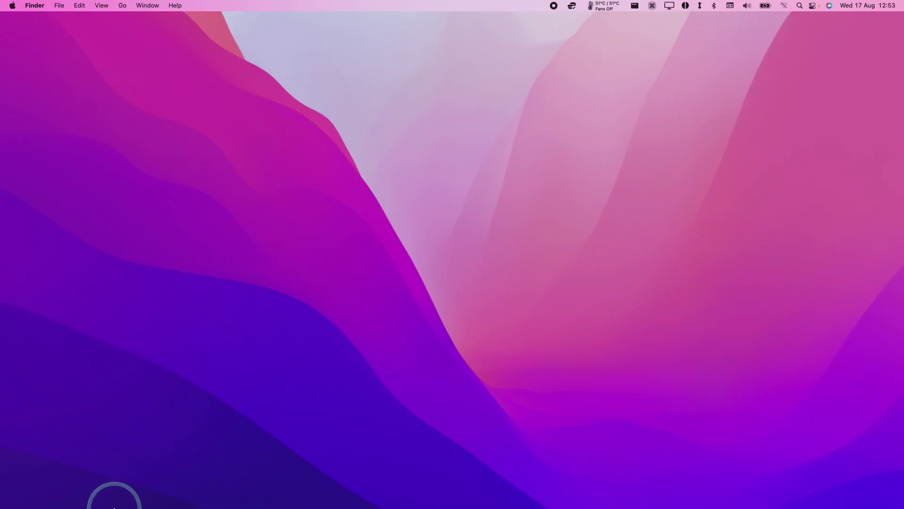
- Switch to Finder's Downloads folder and extract crossover-22.0.0.zip
{"action": "mouse_move", "coordinate": [97, 506]}
{"action": "left_click", "coordinate": [92, 491]}
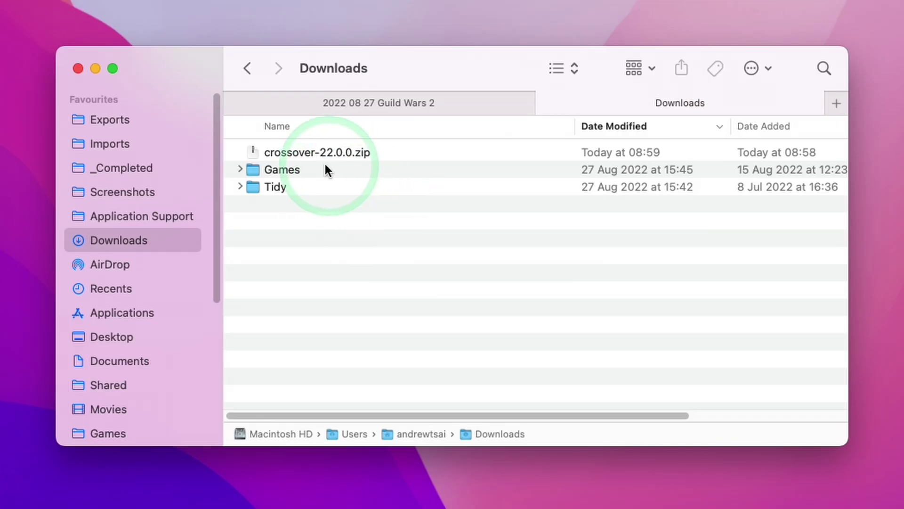
{"action": "left_click", "coordinate": [314, 153]}
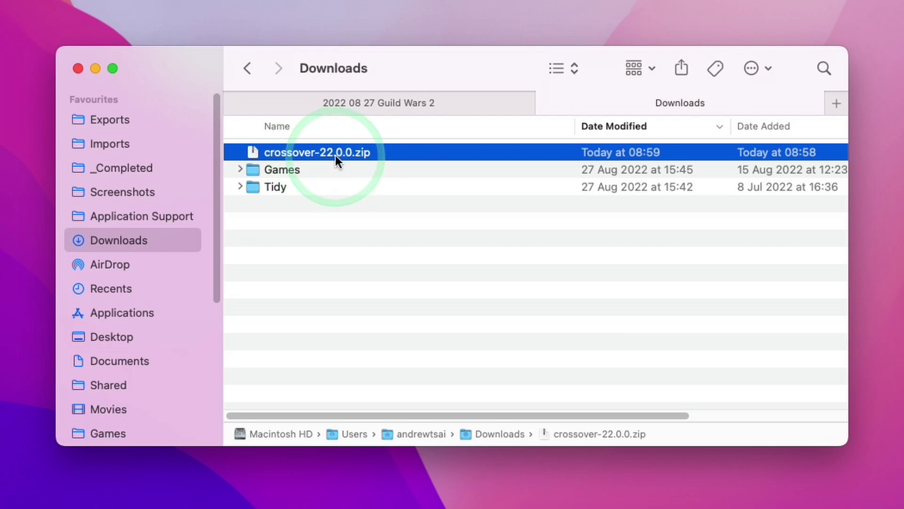
{"action": "double_click", "coordinate": [335, 151]}
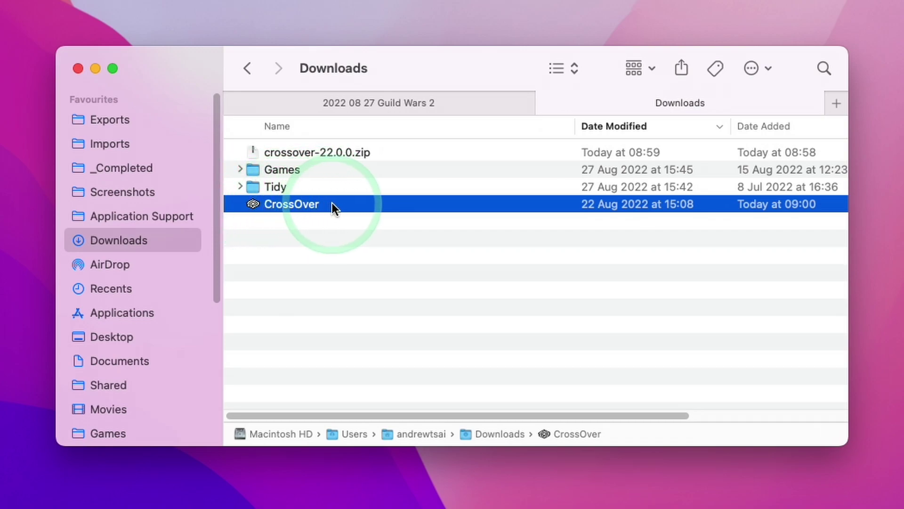
- Move the extracted CrossOver app from Downloads to the Applications folder and launch it
{"action": "left_click_drag", "start_coordinate": [327, 204], "coordinate": [201, 312]}
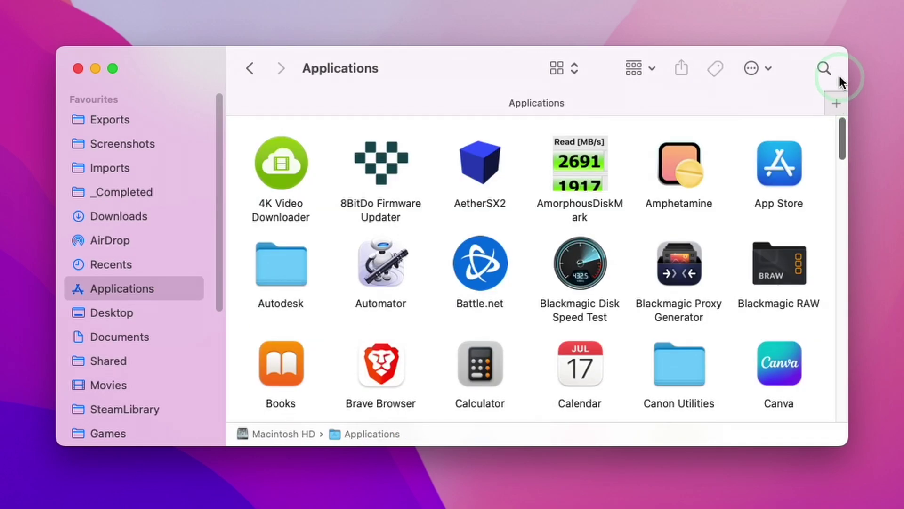
{"action": "scroll", "coordinate": [843, 122], "scroll_direction": "down", "scroll_amount": 5}
{"action": "double_click", "coordinate": [779, 283]}
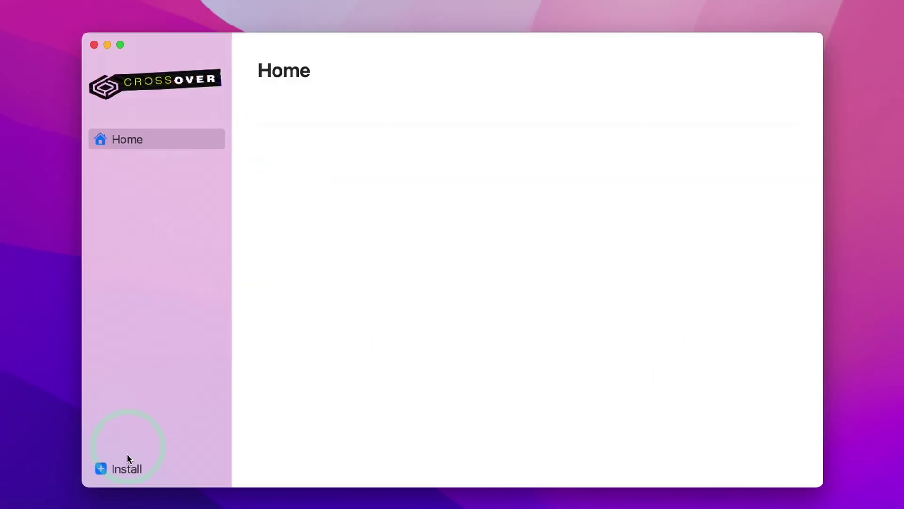
- Search CrossOver's installable Windows applications for "steam" and start installing Steam with its default bottle settings
{"action": "left_click", "coordinate": [106, 466]}
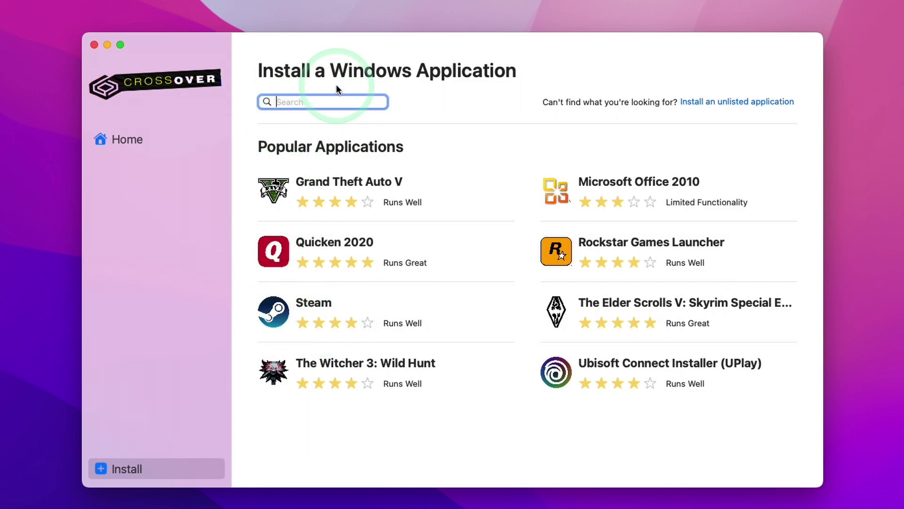
{"action": "left_click", "coordinate": [331, 102]}
{"action": "type", "text": "stea"}
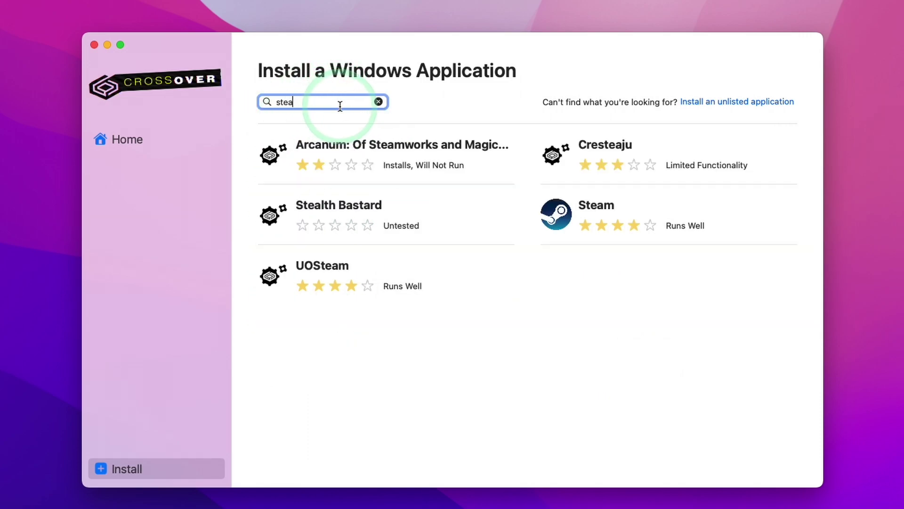
{"action": "type", "text": "m"}
{"action": "left_click", "coordinate": [583, 149]}
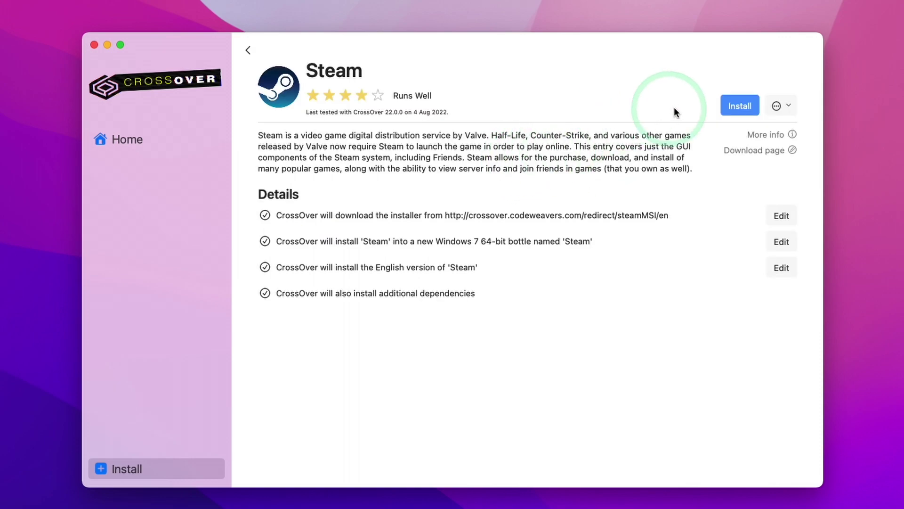
{"action": "left_click", "coordinate": [734, 105]}
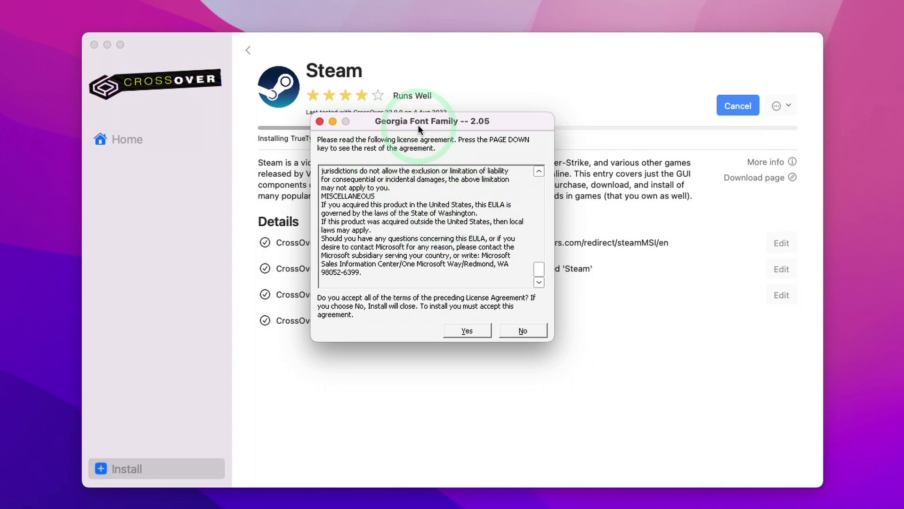
- Accept the Georgia Font Family and Microsoft XML Parser license agreements and proceed through the dependency installation
{"action": "left_click_drag", "start_coordinate": [418, 125], "coordinate": [423, 130]}
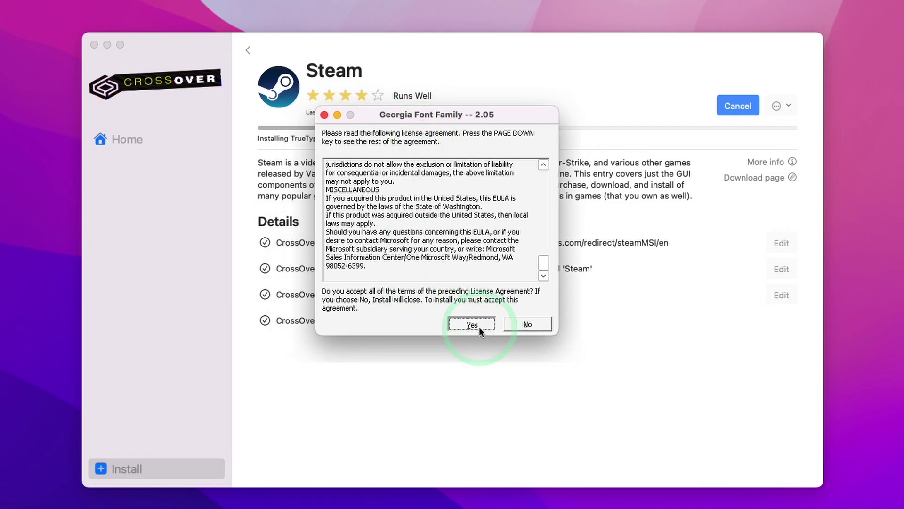
{"action": "left_click", "coordinate": [472, 324]}
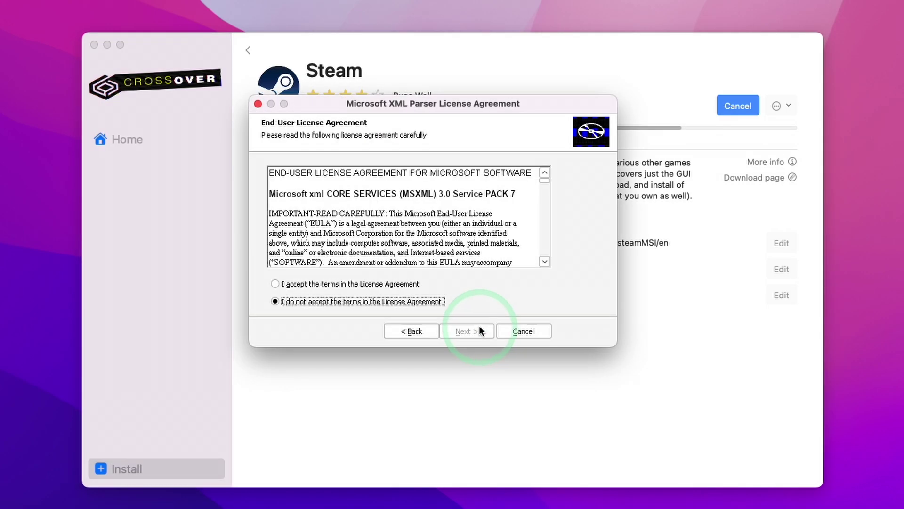
{"action": "left_click", "coordinate": [379, 282]}
{"action": "left_click", "coordinate": [470, 330]}
{"action": "left_click", "coordinate": [456, 331]}
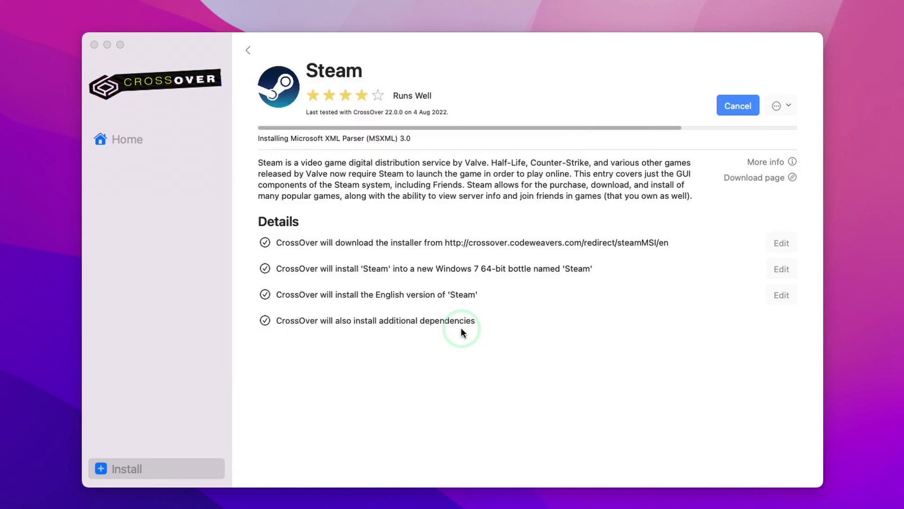
{"action": "left_click", "coordinate": [475, 331]}
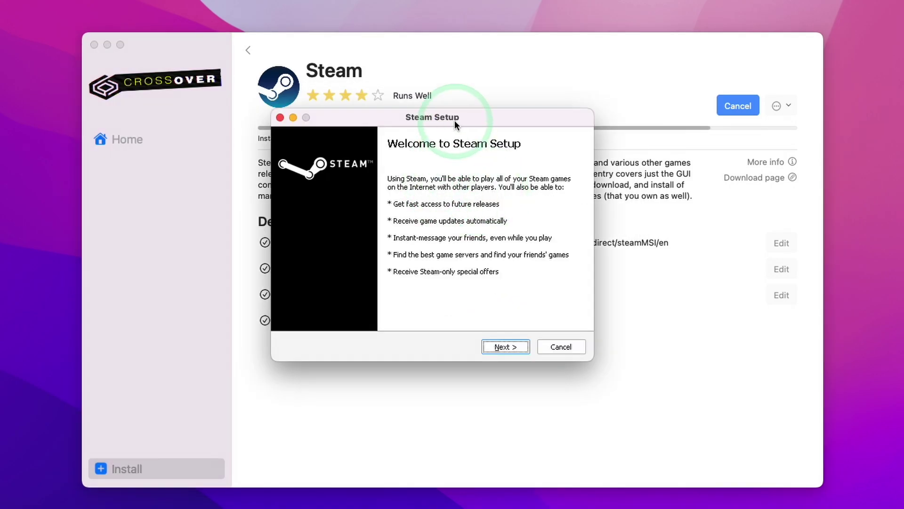
- Complete the Steam Setup wizard with English as the language
{"action": "left_click_drag", "start_coordinate": [454, 121], "coordinate": [486, 65]}
{"action": "left_click", "coordinate": [554, 301]}
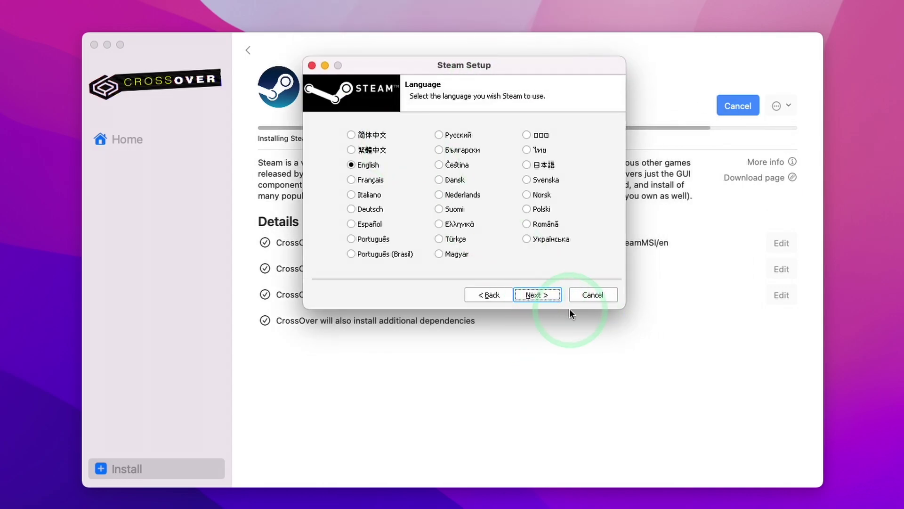
{"action": "left_click", "coordinate": [538, 294]}
{"action": "left_click", "coordinate": [540, 292]}
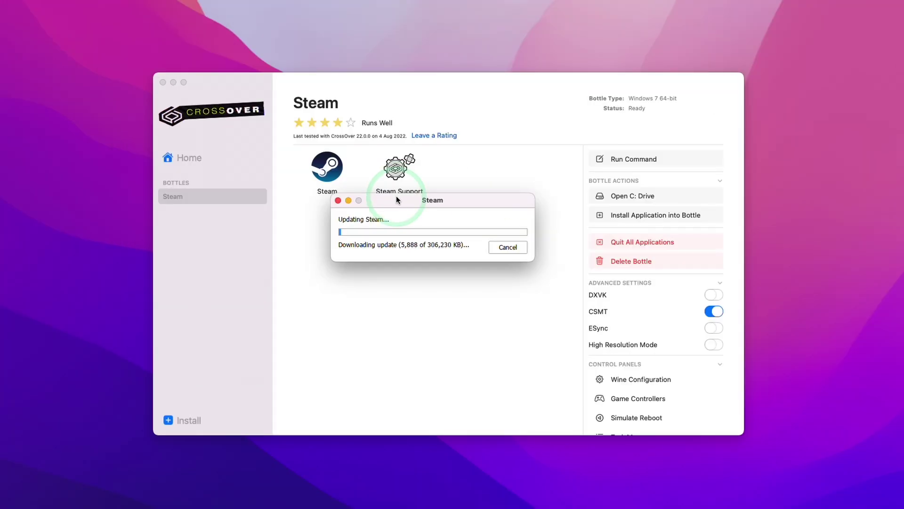
- Reposition the Steam update window and minimize the CrossOver window while the update downloads
{"action": "left_click_drag", "start_coordinate": [398, 196], "coordinate": [750, 32]}
{"action": "left_click", "coordinate": [306, 275]}
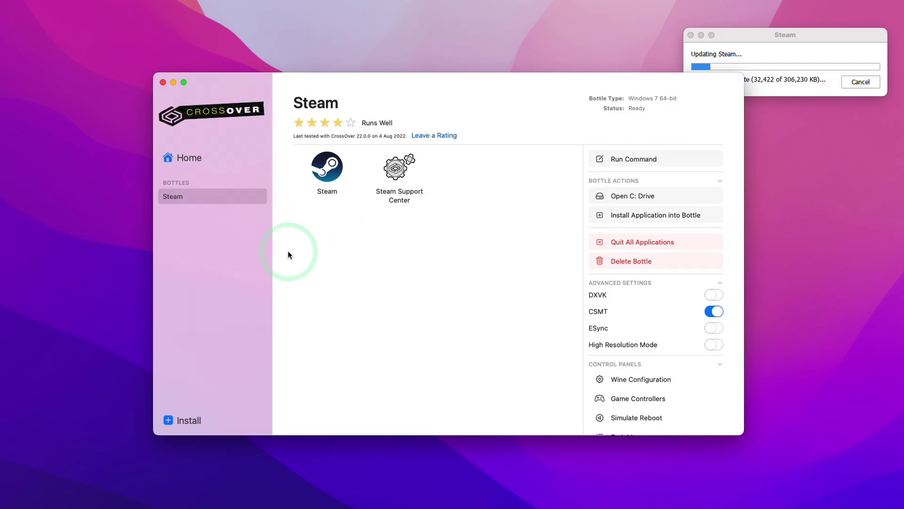
{"action": "left_click_drag", "start_coordinate": [771, 37], "coordinate": [377, 121]}
{"action": "left_click", "coordinate": [173, 83]}
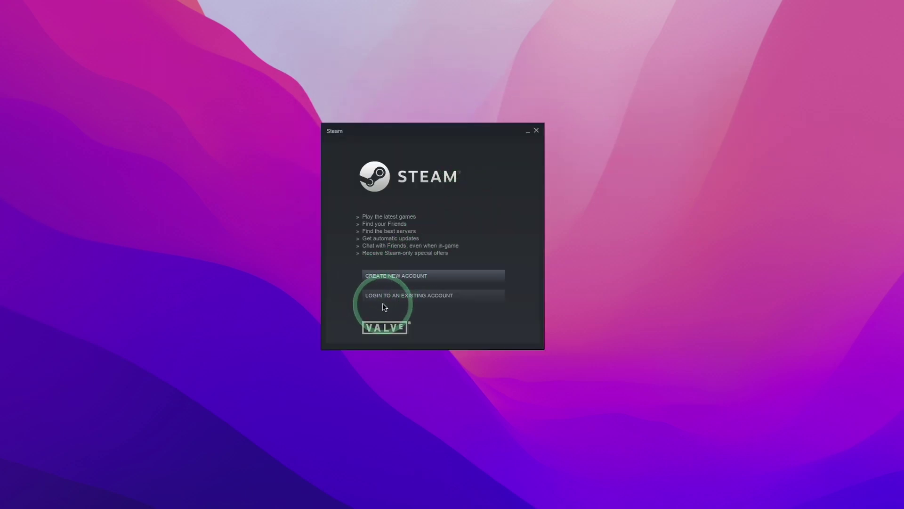
{"action": "left_click", "coordinate": [383, 301]}
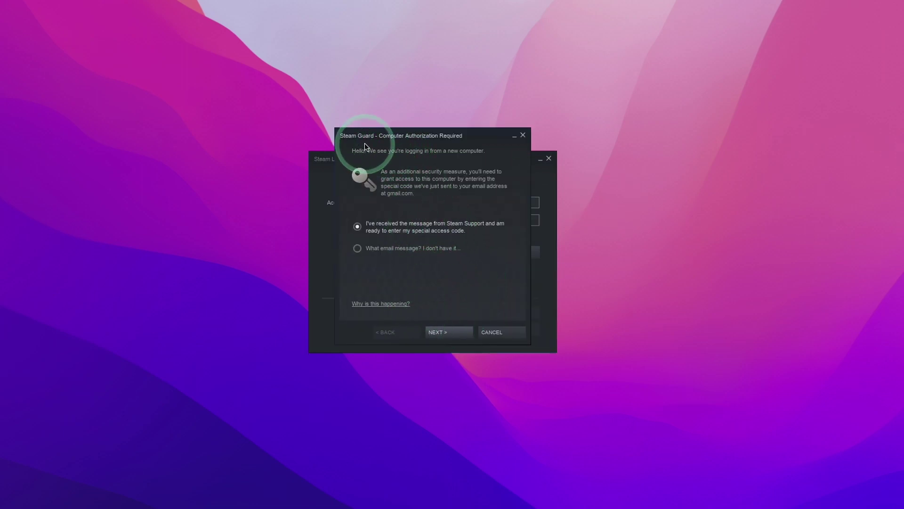
- Confirm having the emailed Steam Guard access code, finish authorizing this computer, and look through the Steam library
{"action": "left_click", "coordinate": [451, 333]}
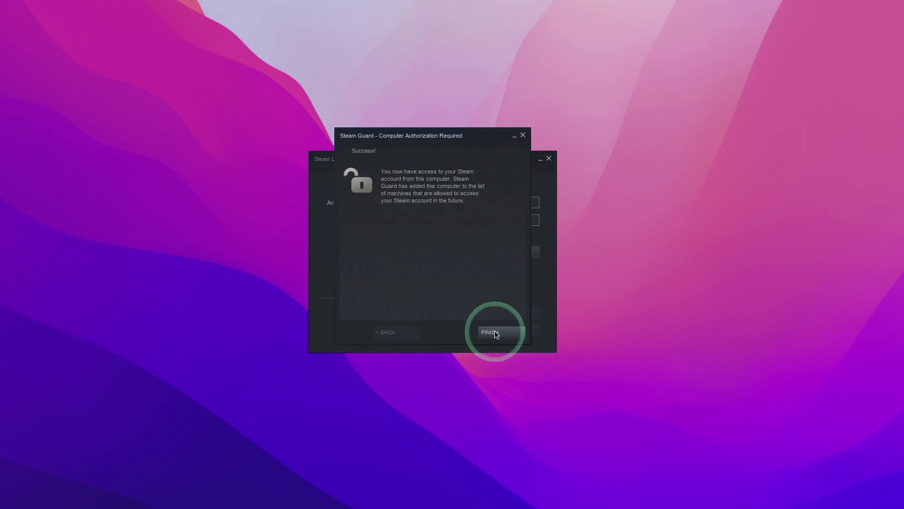
{"action": "left_click", "coordinate": [494, 330]}
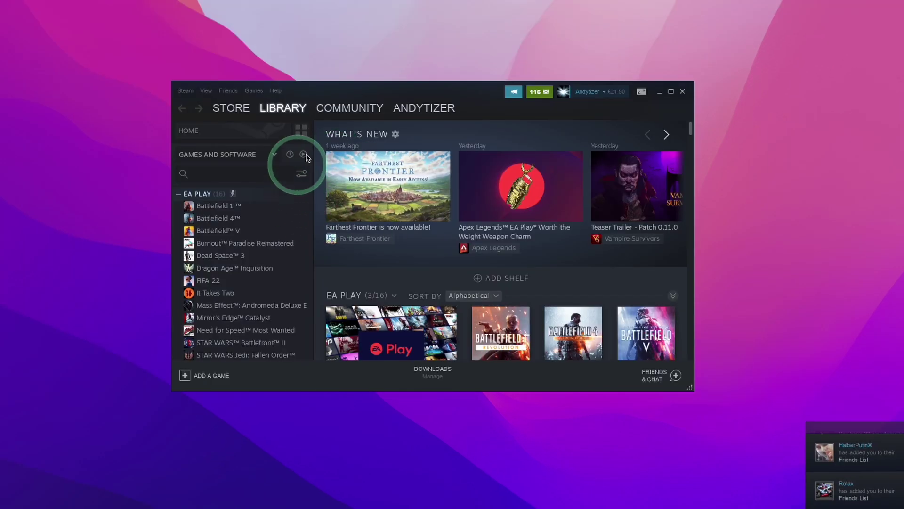
{"action": "scroll", "coordinate": [258, 264], "scroll_direction": "down", "scroll_amount": 5}
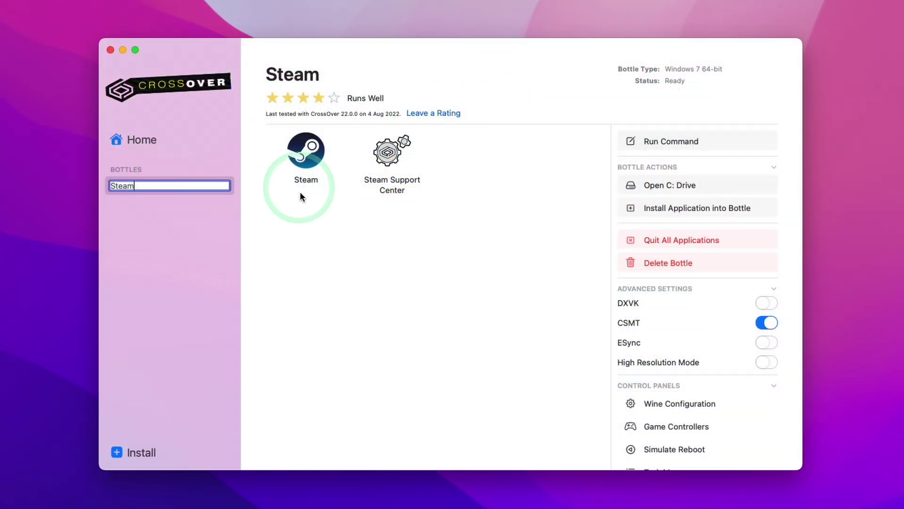
- Leave the Steam bottle's name as it is and enable DXVK in its advanced settings
{"action": "left_click", "coordinate": [322, 221]}
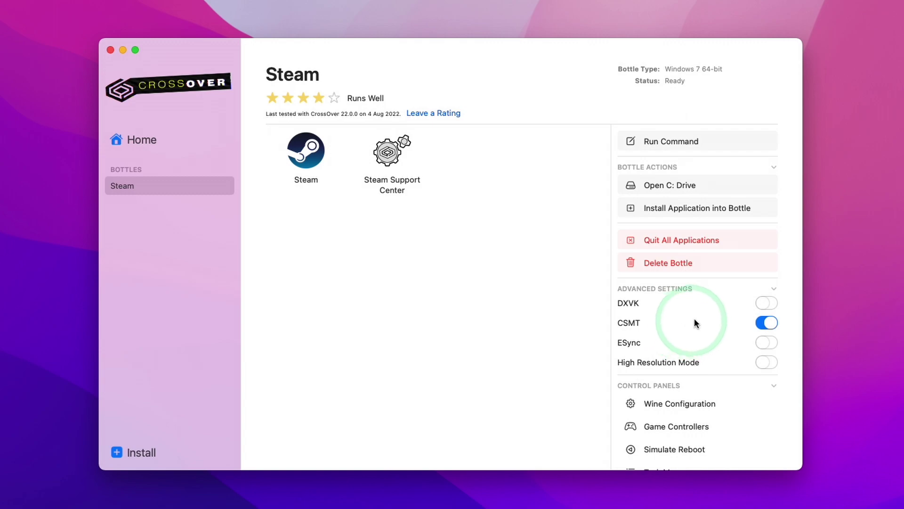
{"action": "left_click", "coordinate": [759, 302]}
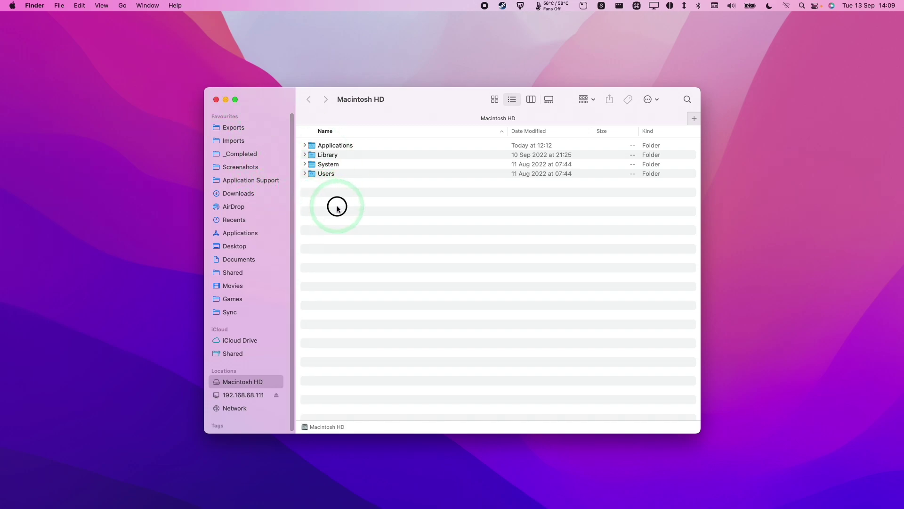
- In Finder, go to the user Library folder and expand Application Support, CrossOver, Bottles and Steam
{"action": "left_click", "coordinate": [123, 5]}
{"action": "key", "text": "alt"}
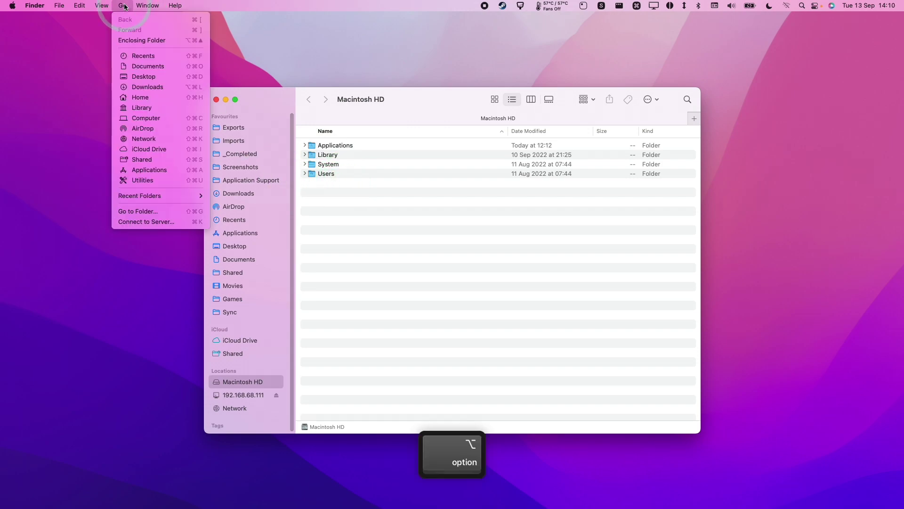
{"action": "left_click", "coordinate": [146, 109]}
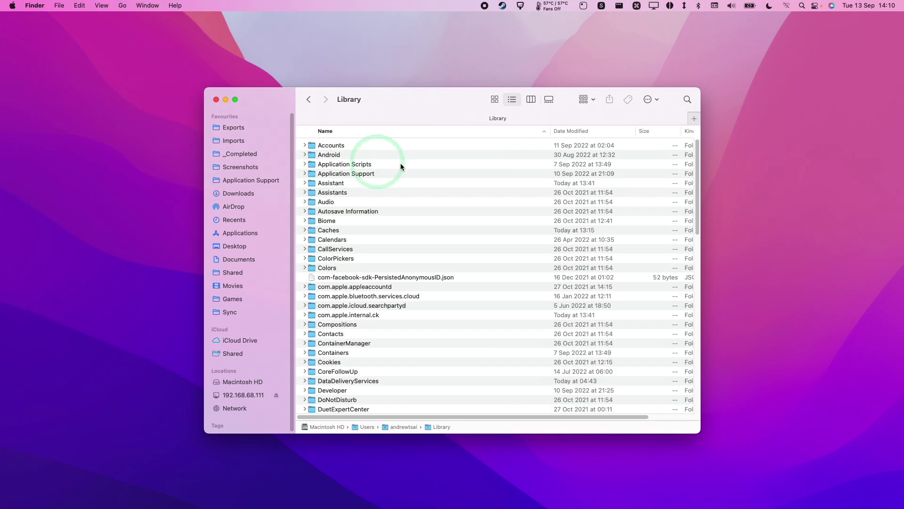
{"action": "left_click", "coordinate": [343, 174]}
{"action": "left_click", "coordinate": [304, 174]}
{"action": "type", "text": "cro"}
{"action": "scroll", "coordinate": [336, 218], "scroll_direction": "down", "scroll_amount": 10}
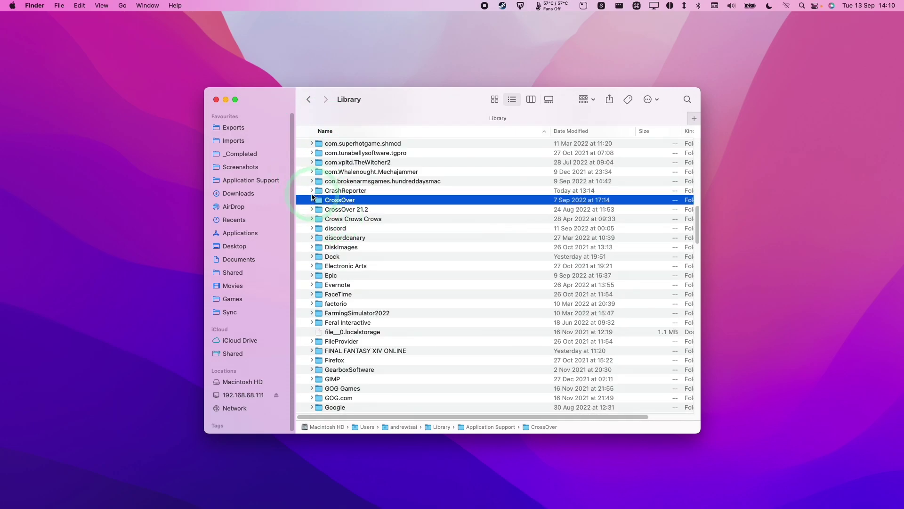
{"action": "left_click", "coordinate": [312, 200]}
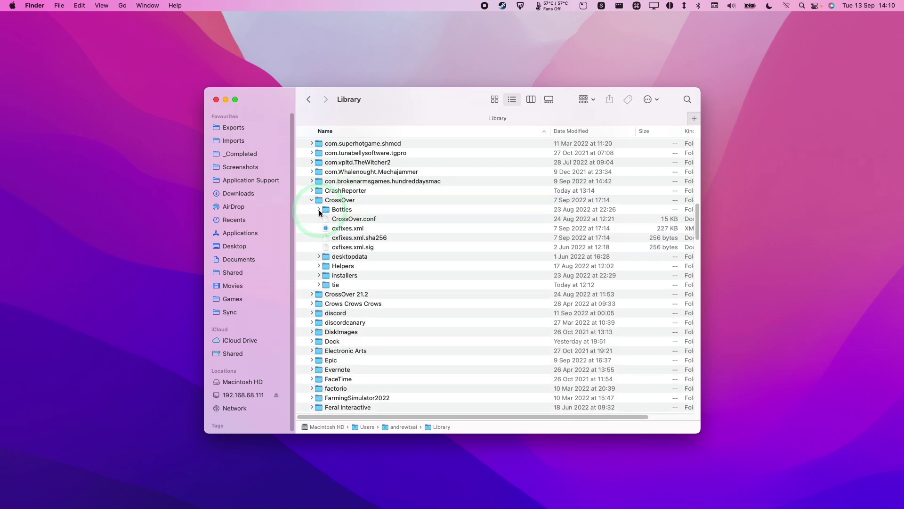
{"action": "left_click", "coordinate": [318, 210]}
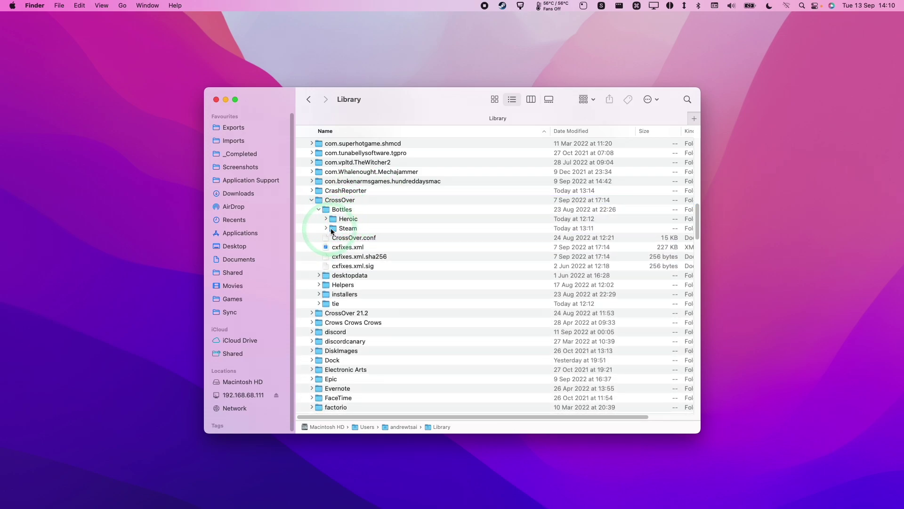
{"action": "left_click", "coordinate": [335, 230]}
{"action": "left_click", "coordinate": [326, 228]}
- Open the Steam bottle's cxbottle.conf file with TextEdit
{"action": "left_click", "coordinate": [352, 240]}
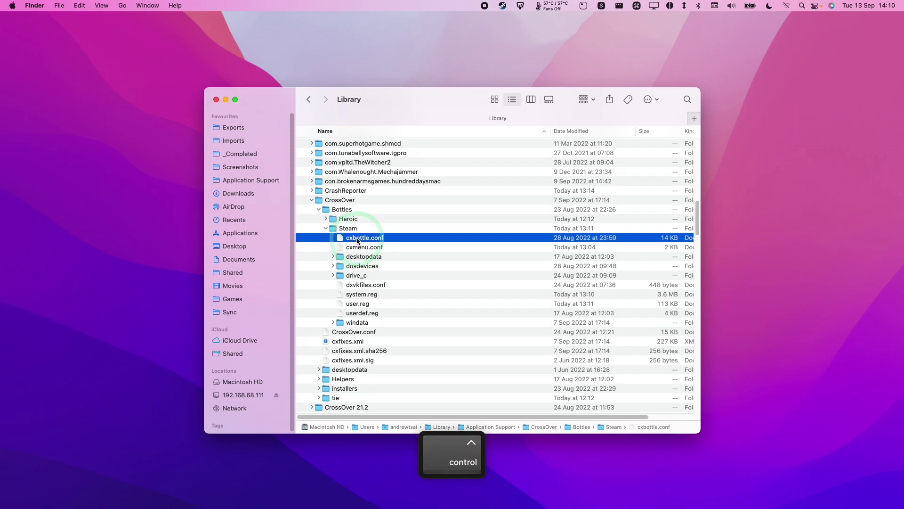
{"action": "left_click", "coordinate": [357, 241], "text": "ctrl"}
{"action": "mouse_move", "coordinate": [369, 253]}
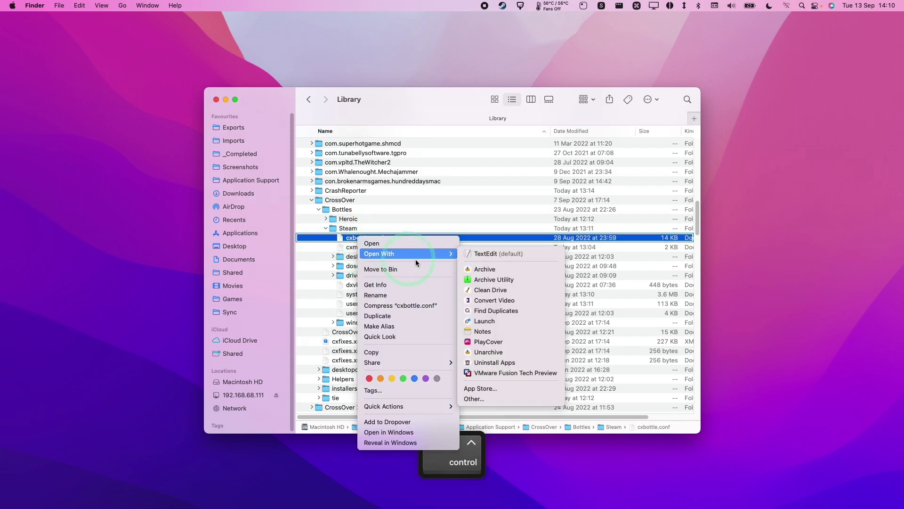
{"action": "left_click", "coordinate": [492, 254]}
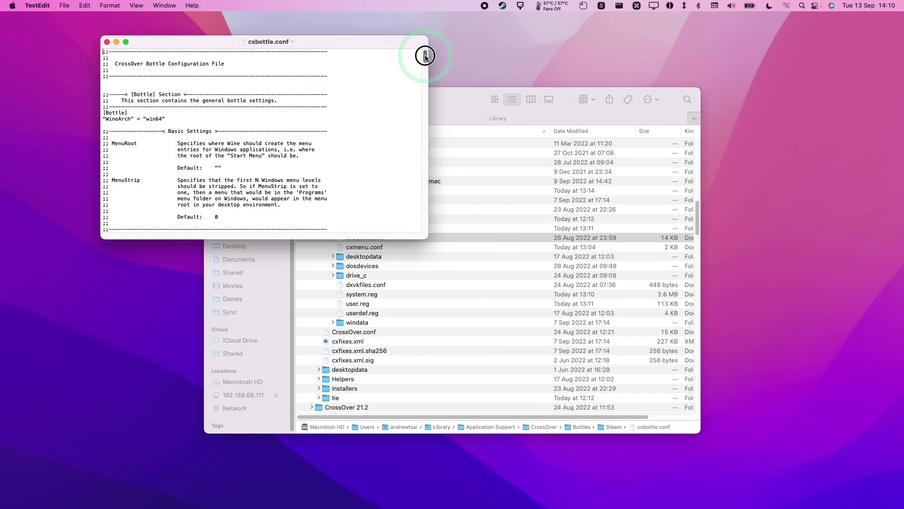
- Add "DXVK_HUD"="full" under EnvironmentVariables at the end of cxbottle.conf, then save and close the file
{"action": "left_click_drag", "start_coordinate": [426, 55], "coordinate": [426, 233]}
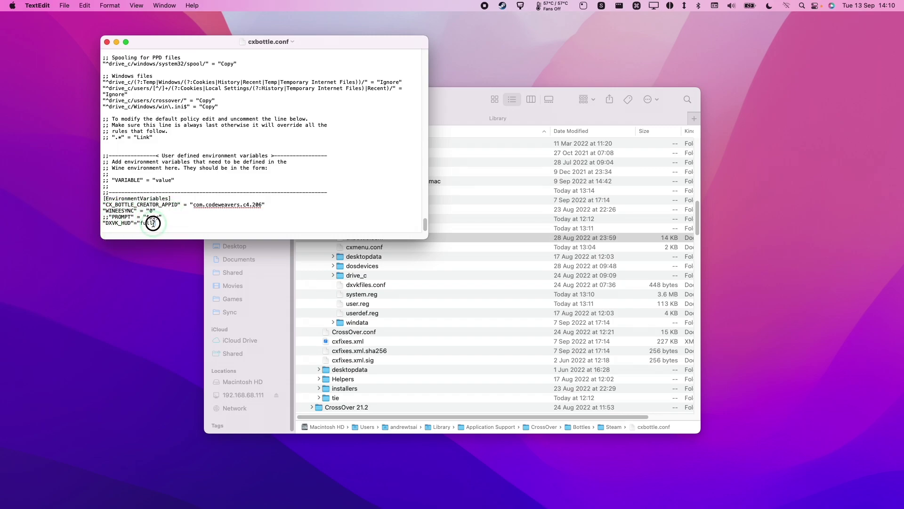
{"action": "left_click", "coordinate": [64, 5]}
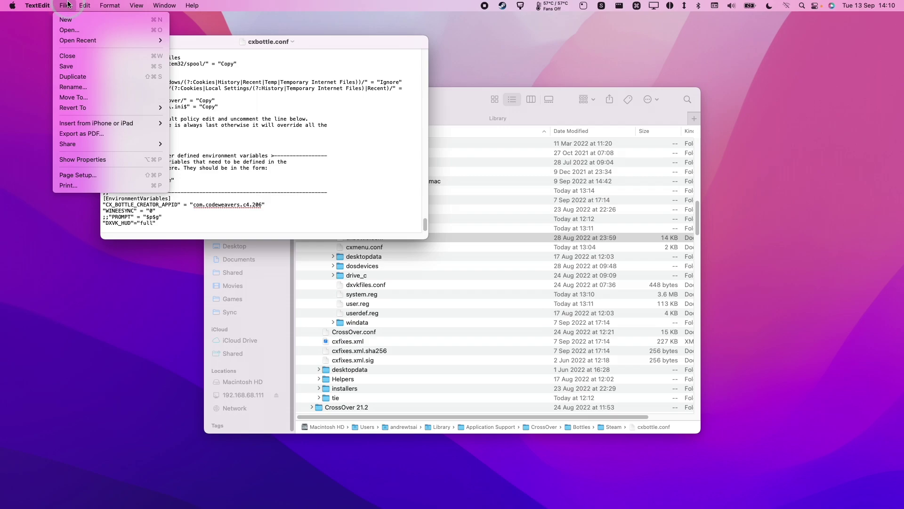
{"action": "left_click", "coordinate": [86, 65]}
{"action": "left_click", "coordinate": [108, 41]}
{"action": "left_click", "coordinate": [254, 102]}
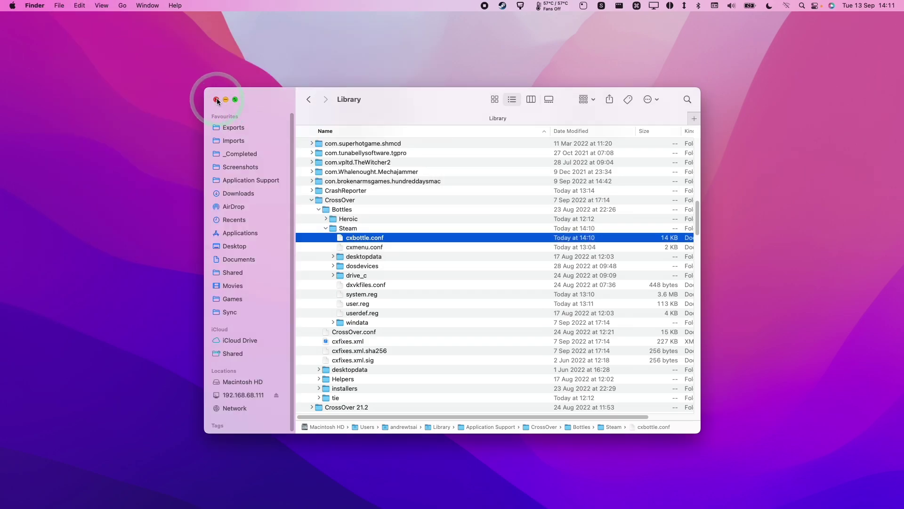
- Switch to Steam, search the game library for "crusader" and select Crusader Kings III
{"action": "left_click", "coordinate": [121, 25]}
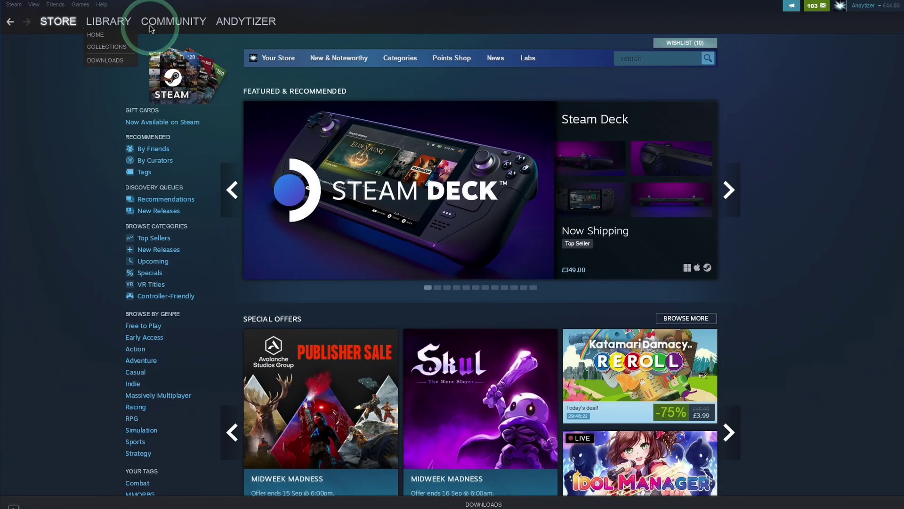
{"action": "left_click", "coordinate": [121, 24]}
{"action": "left_click", "coordinate": [84, 85]}
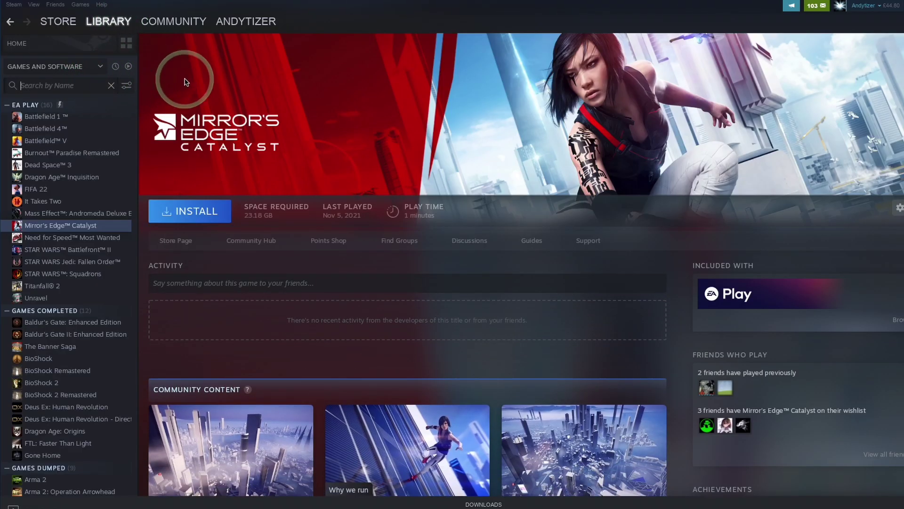
{"action": "type", "text": "crusader"}
{"action": "left_click", "coordinate": [71, 130]}
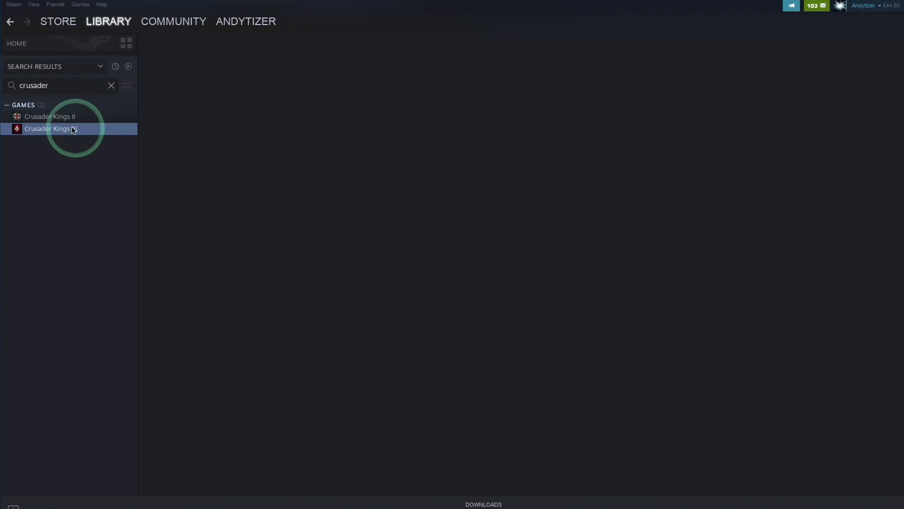
- Look up Crusader Kings III in the store via "crusader", and install the game from the library
{"action": "left_click", "coordinate": [58, 21]}
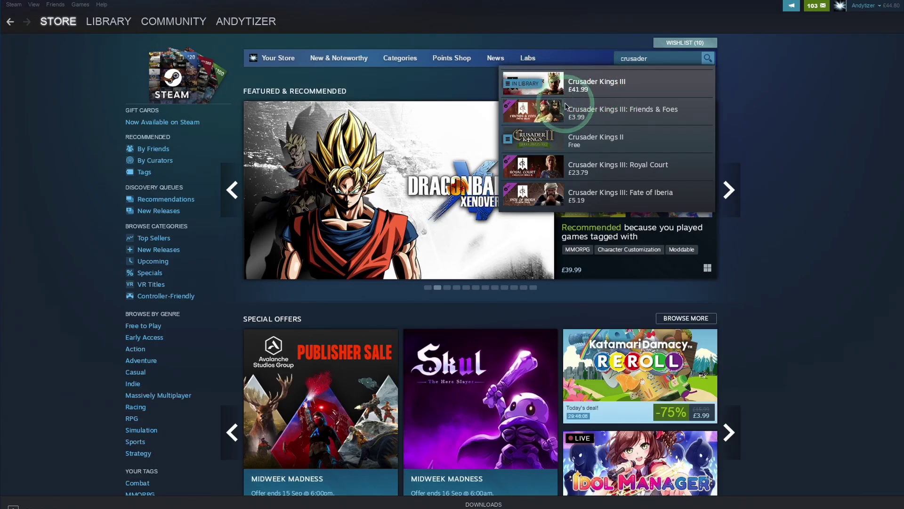
{"action": "left_click", "coordinate": [585, 87]}
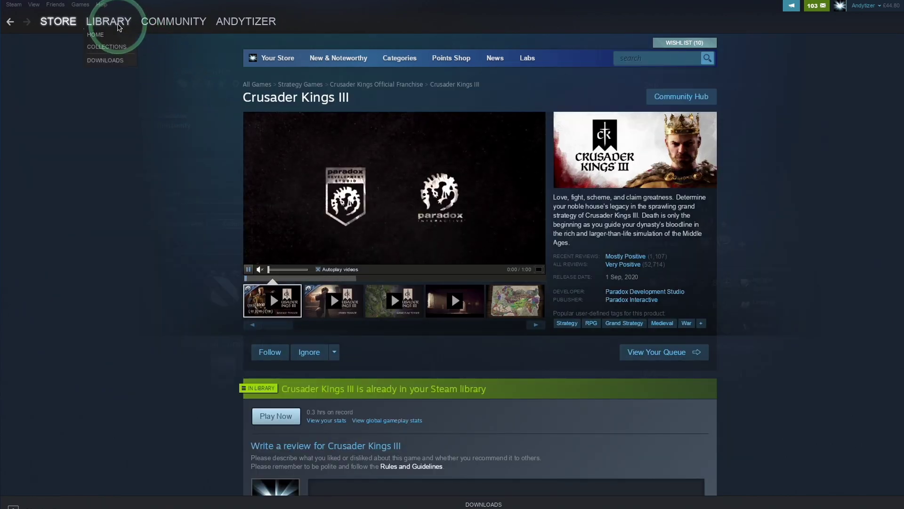
{"action": "left_click", "coordinate": [119, 27]}
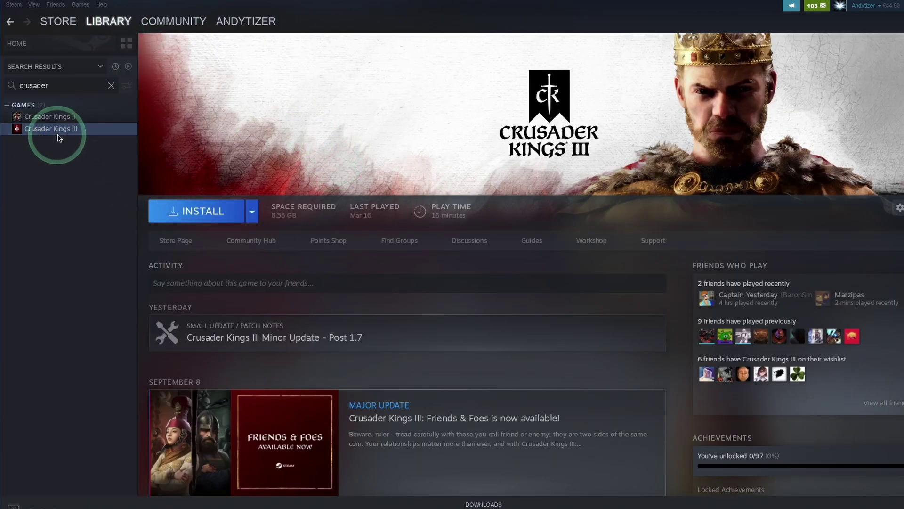
{"action": "left_click", "coordinate": [212, 215]}
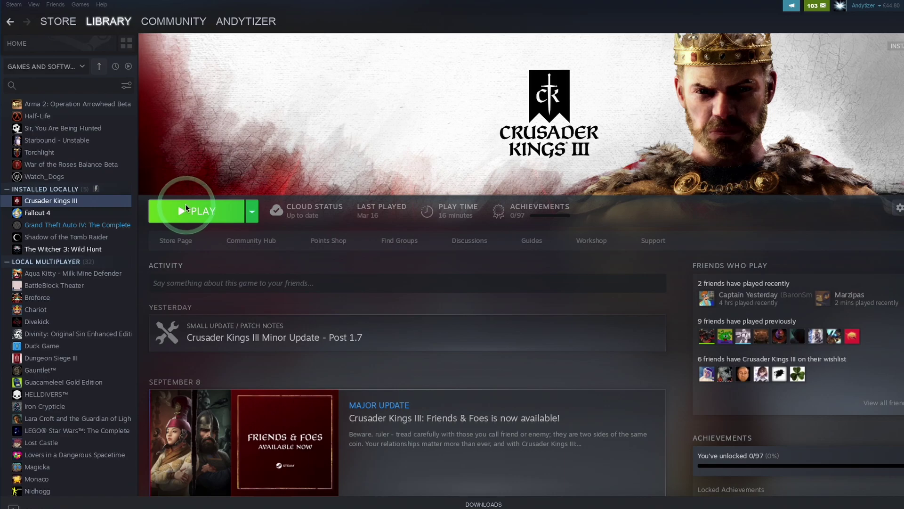
- Opt Crusader Kings III into the beta "1.6.1.2 - Old version 1.6.1.2 (Castle)" in its properties and update the game
{"action": "right_click", "coordinate": [87, 204]}
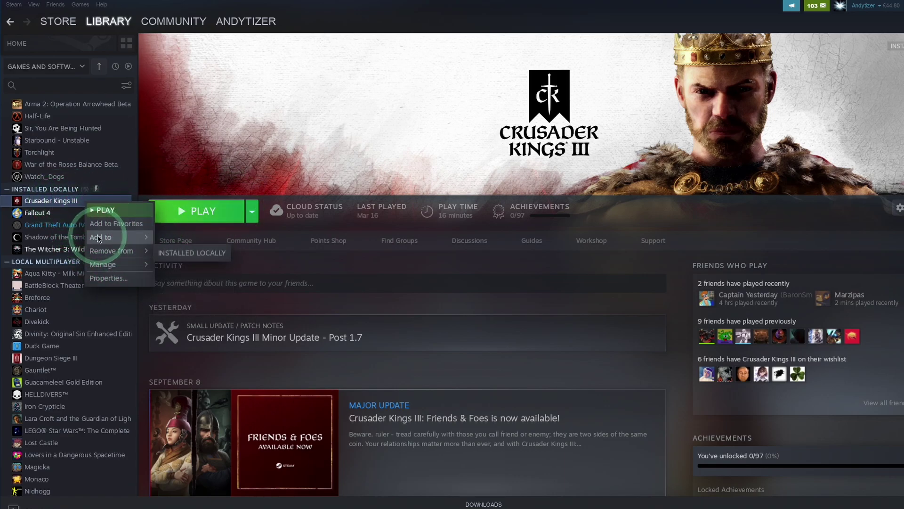
{"action": "left_click", "coordinate": [125, 278]}
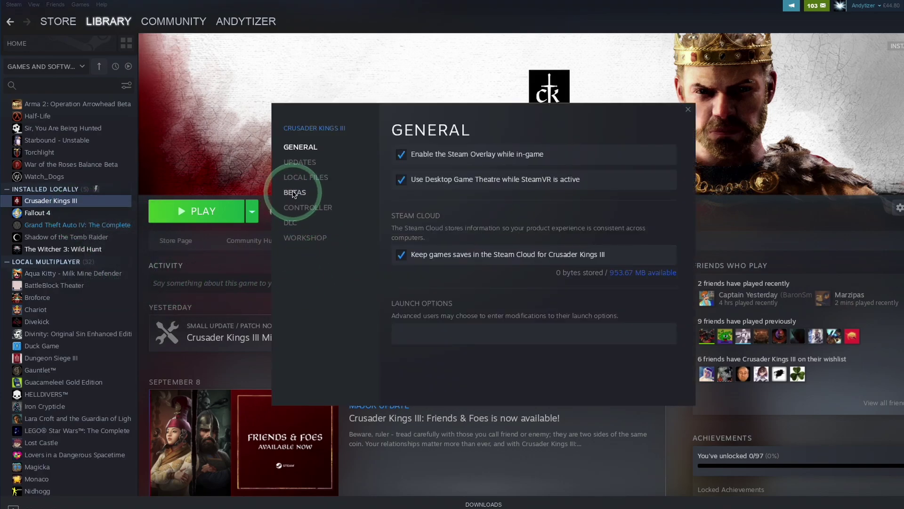
{"action": "left_click", "coordinate": [297, 193]}
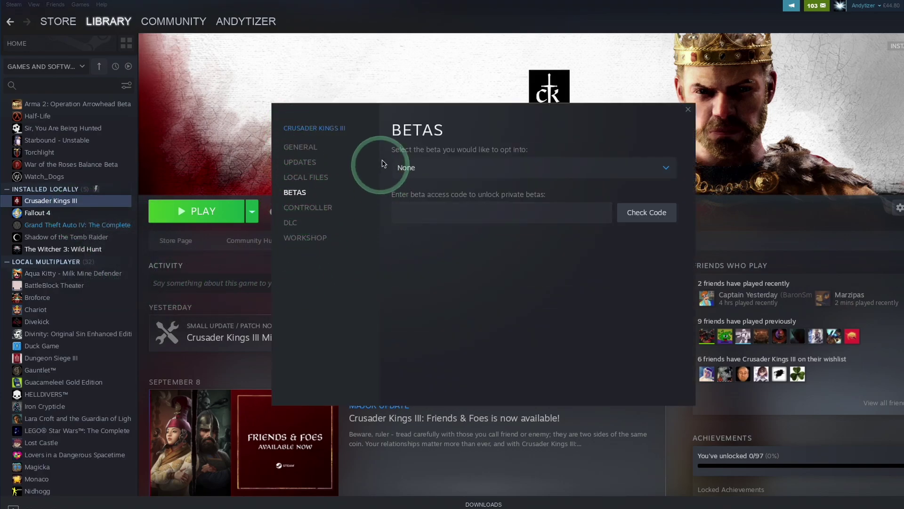
{"action": "left_click", "coordinate": [443, 172]}
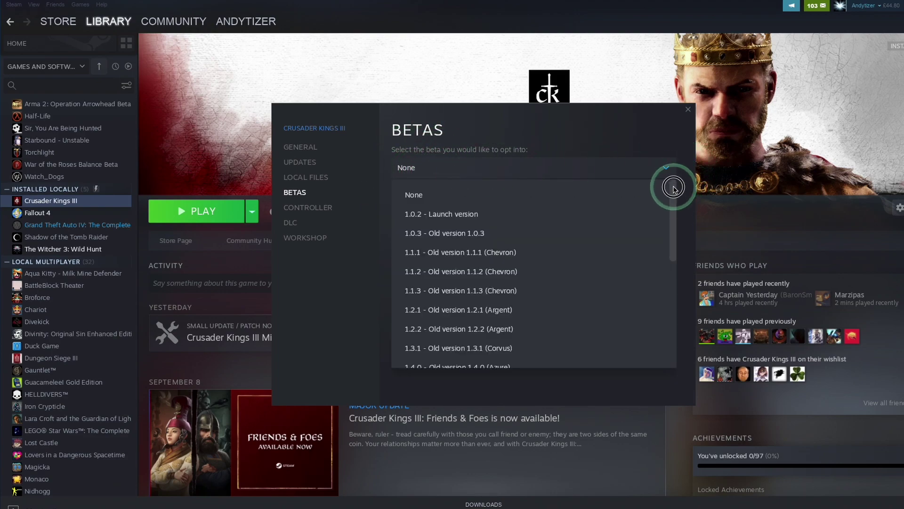
{"action": "left_click_drag", "start_coordinate": [671, 186], "coordinate": [673, 280]}
{"action": "left_click_drag", "start_coordinate": [673, 280], "coordinate": [671, 303]}
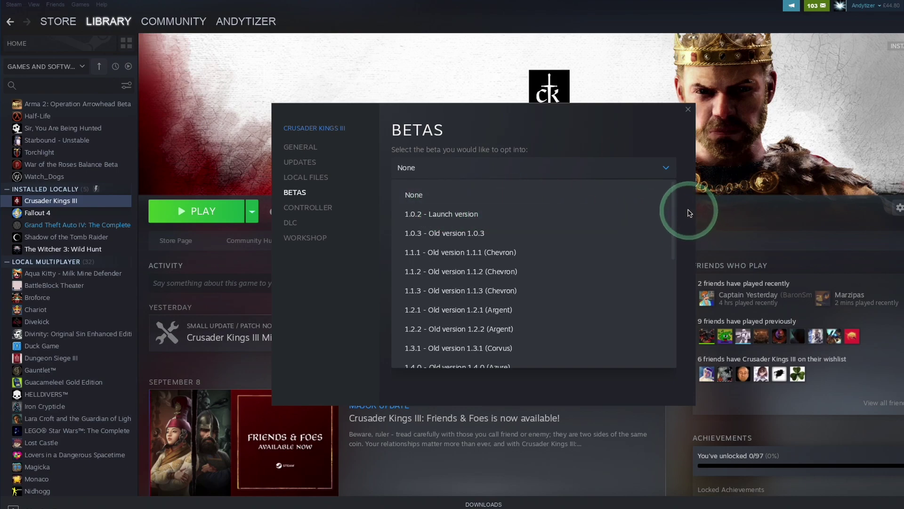
{"action": "left_click_drag", "start_coordinate": [677, 208], "coordinate": [671, 316]}
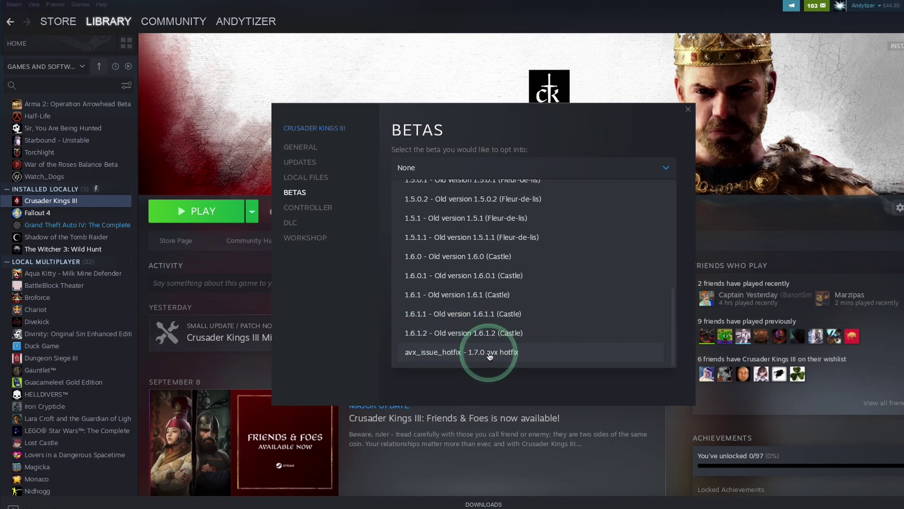
{"action": "left_click", "coordinate": [425, 337]}
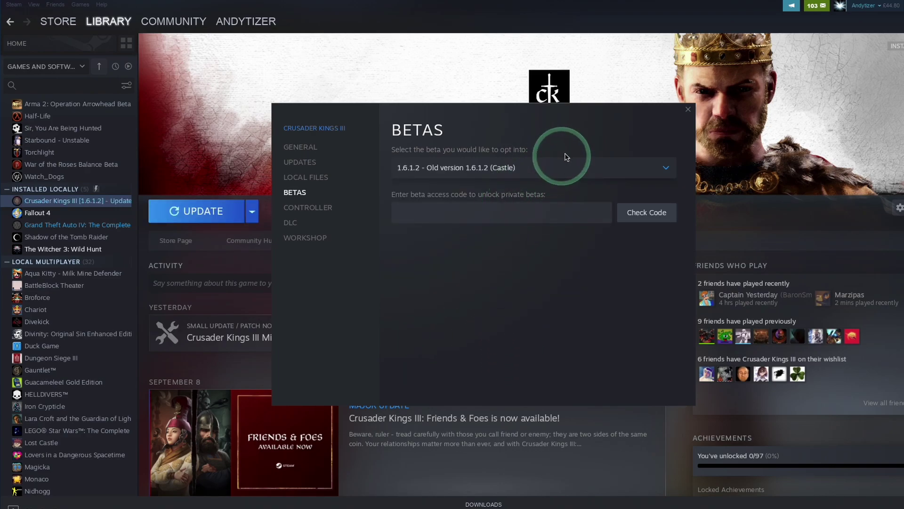
{"action": "left_click", "coordinate": [688, 111]}
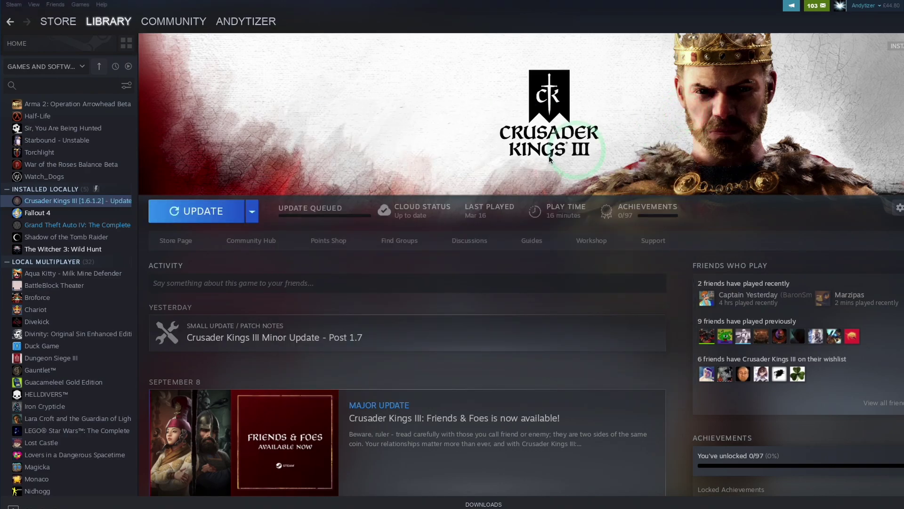
{"action": "left_click", "coordinate": [184, 213]}
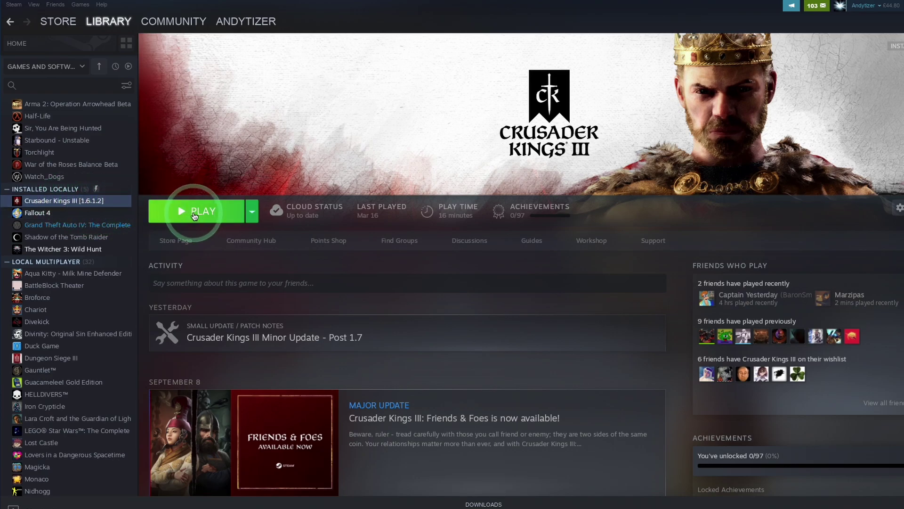
- Launch Crusader Kings III from the library and install Paradox Launcher v2 in the default destination folder
{"action": "left_click", "coordinate": [195, 214]}
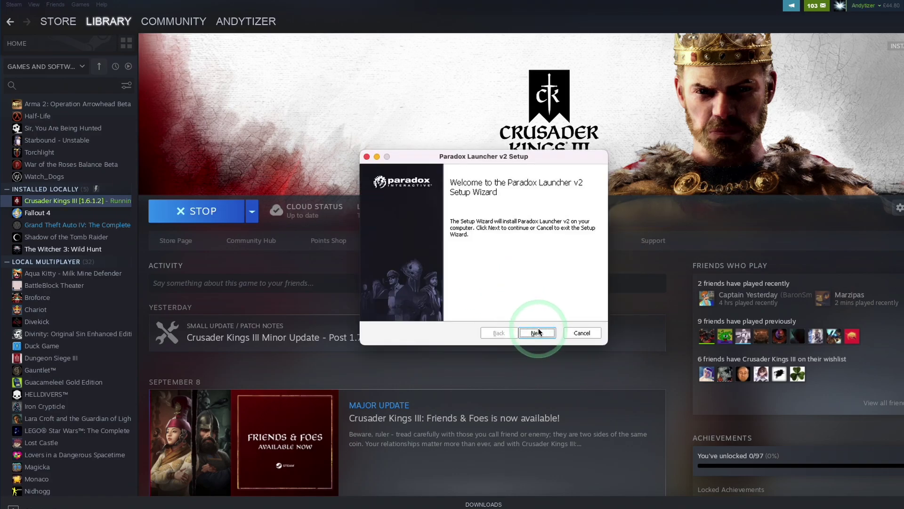
{"action": "left_click", "coordinate": [537, 333]}
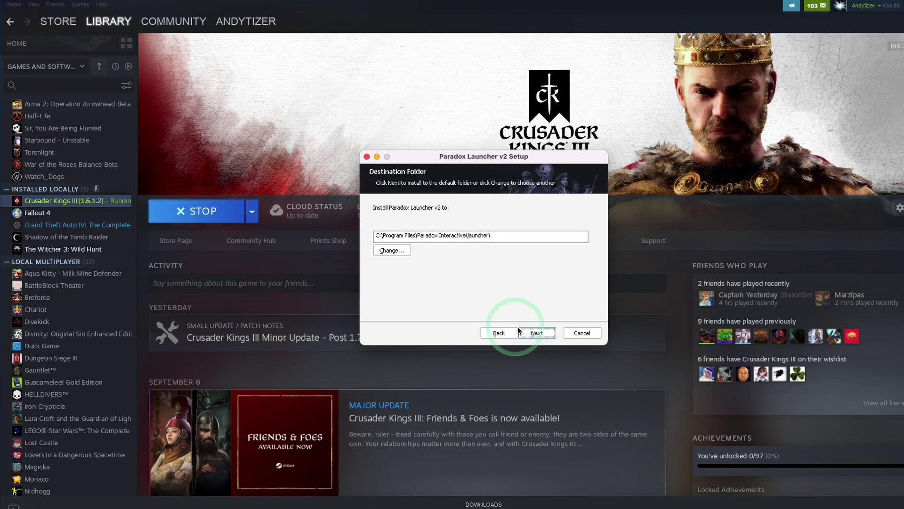
{"action": "left_click", "coordinate": [536, 332]}
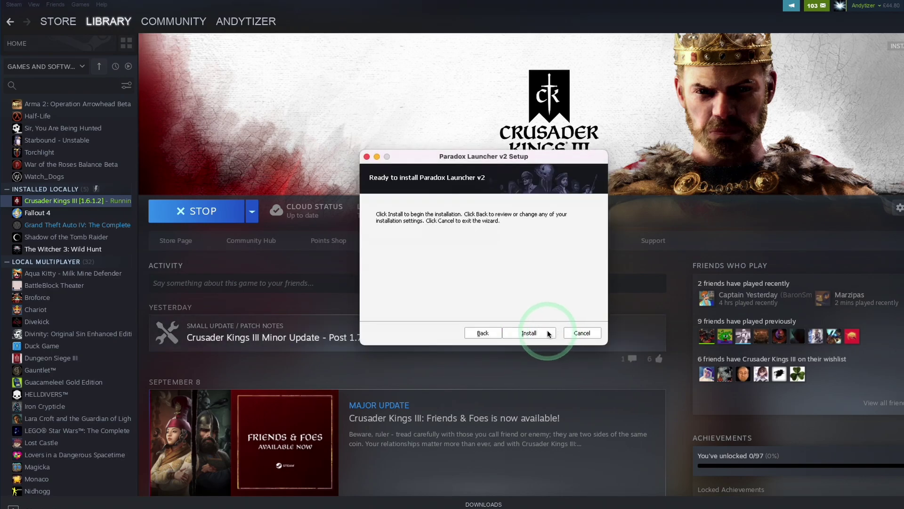
{"action": "left_click", "coordinate": [548, 333]}
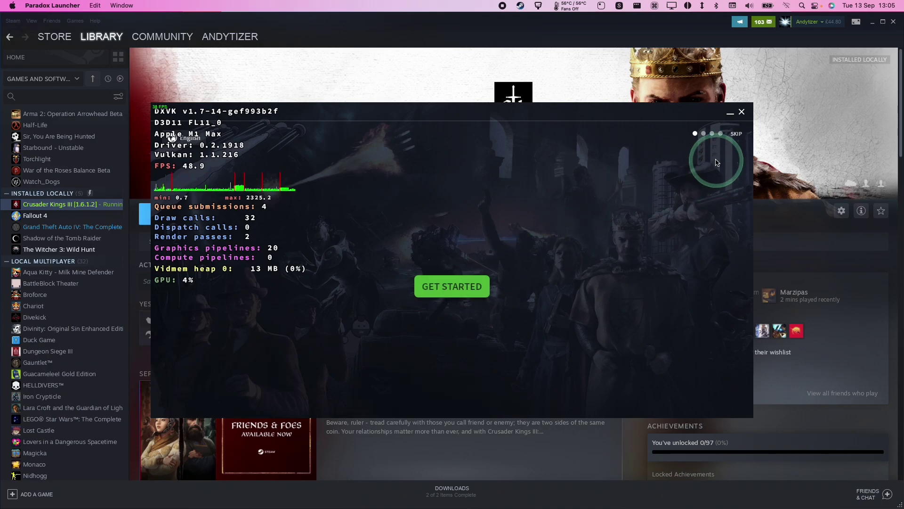
- Skip the Paradox account login in the launcher's first-run setup and accept the policy documents, including the Privacy Policy
{"action": "left_click", "coordinate": [453, 286]}
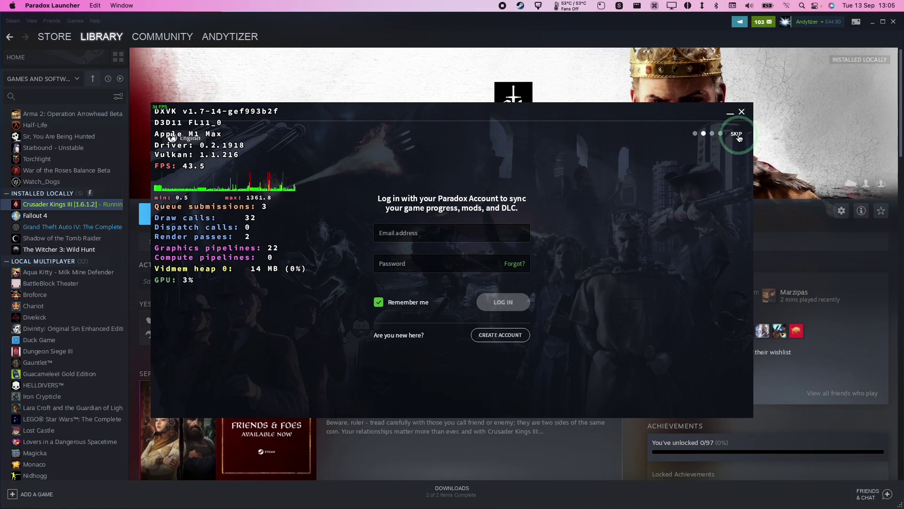
{"action": "left_click", "coordinate": [737, 135]}
{"action": "scroll", "coordinate": [589, 299], "scroll_direction": "down", "scroll_amount": 10}
{"action": "left_click", "coordinate": [450, 350]}
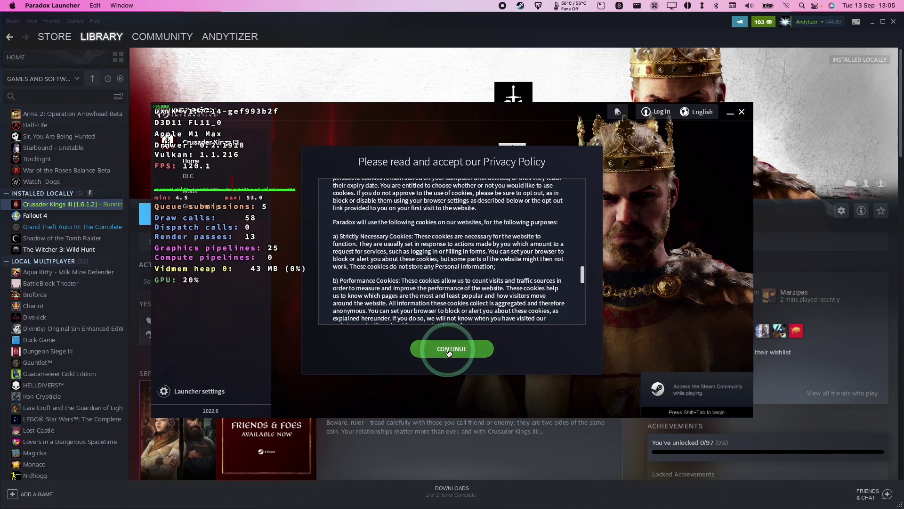
{"action": "left_click", "coordinate": [448, 350]}
{"action": "scroll", "coordinate": [535, 323], "scroll_direction": "down", "scroll_amount": 10}
{"action": "left_click", "coordinate": [466, 349]}
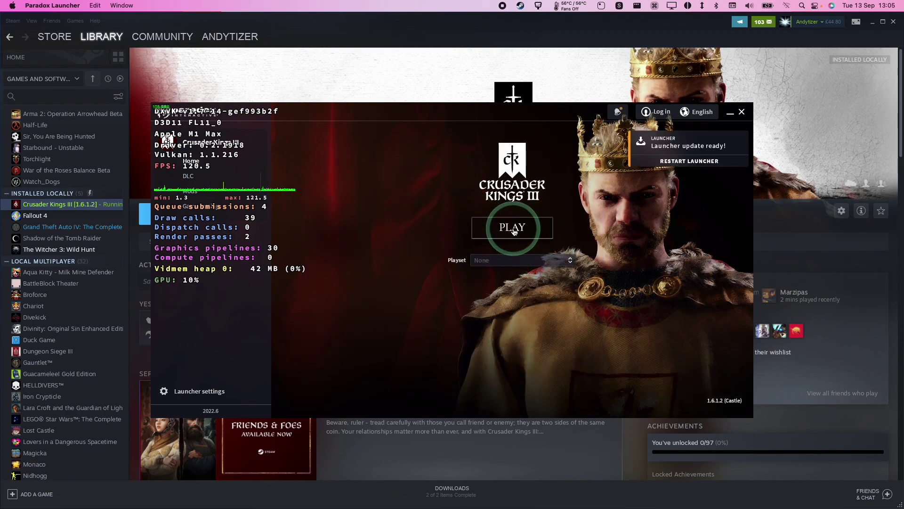
- Start the game from the launcher and begin a new 1066 game as King Harold of England
{"action": "left_click", "coordinate": [512, 228]}
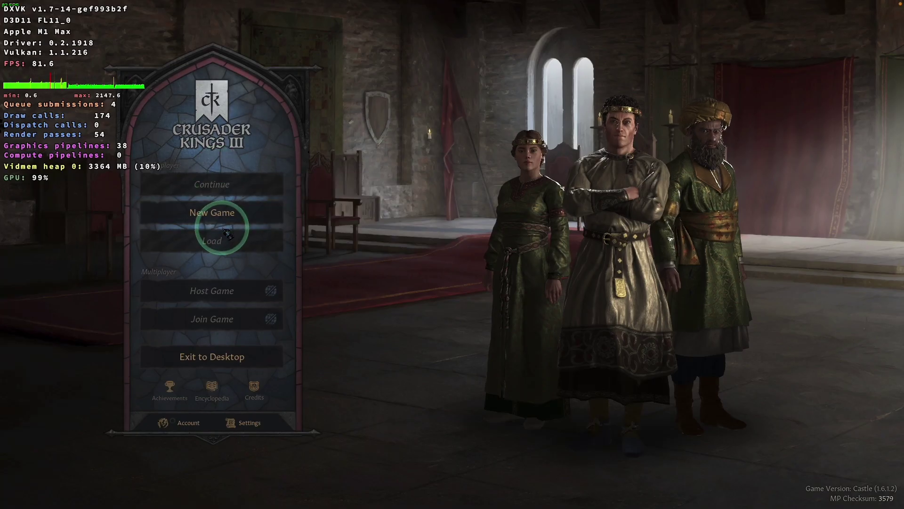
{"action": "left_click", "coordinate": [212, 214]}
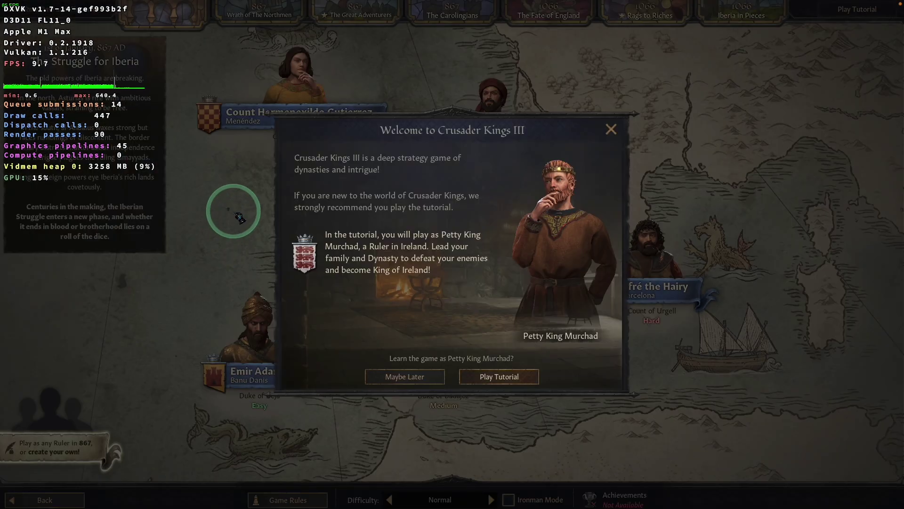
{"action": "left_click", "coordinate": [410, 375]}
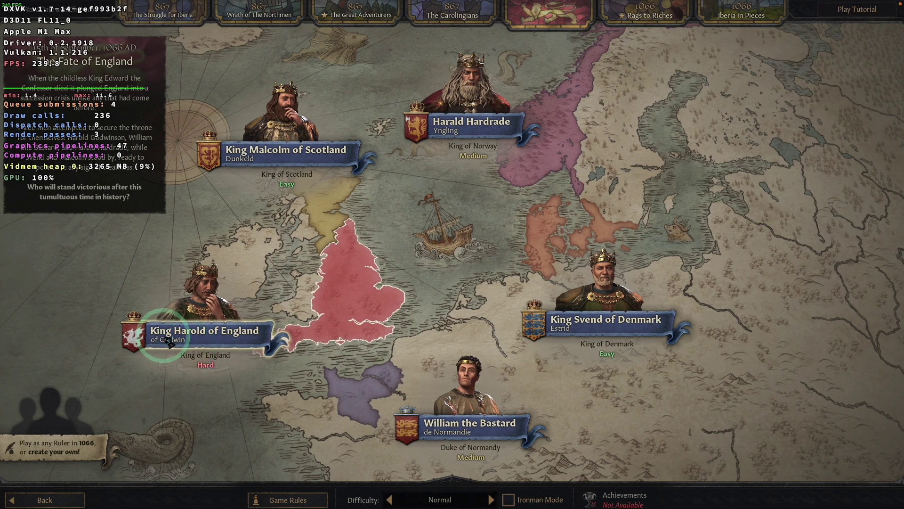
{"action": "left_click", "coordinate": [216, 340]}
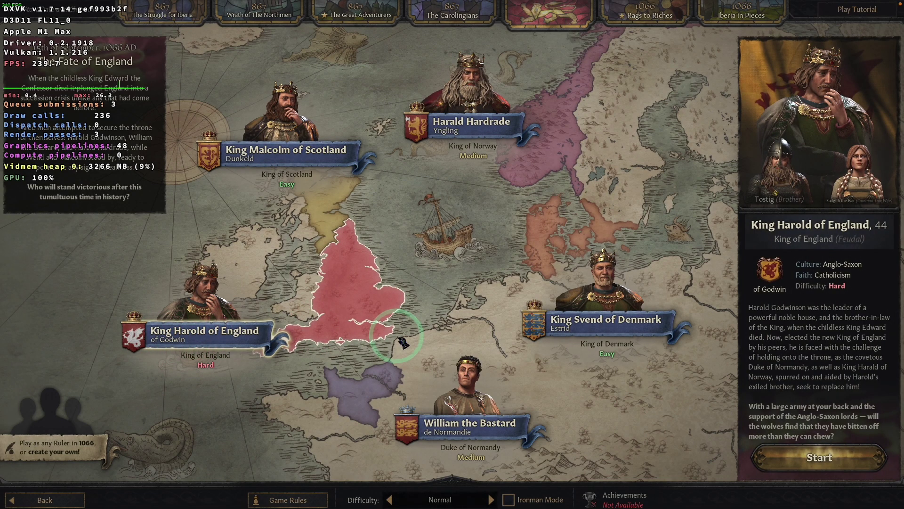
{"action": "left_click", "coordinate": [838, 445]}
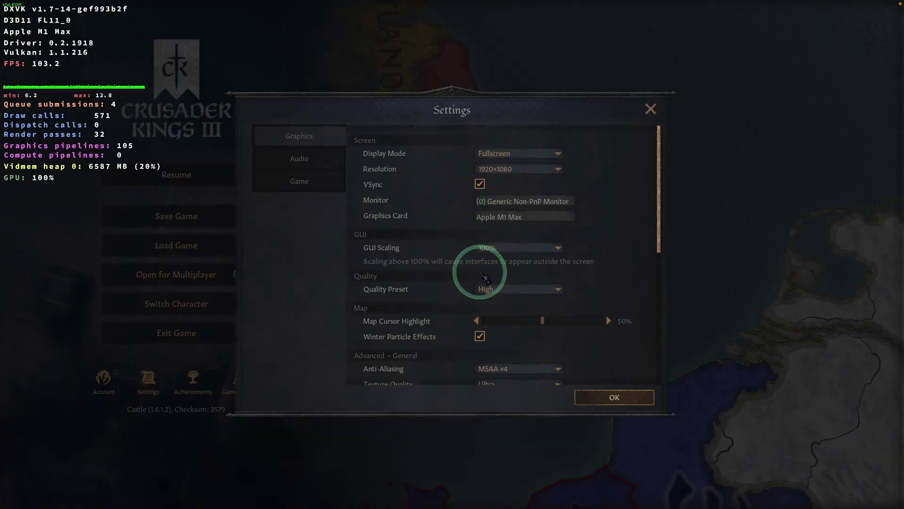
- Check the quality preset in the graphics settings and examine the frame rate at different zoom levels over England
{"action": "left_click", "coordinate": [514, 290]}
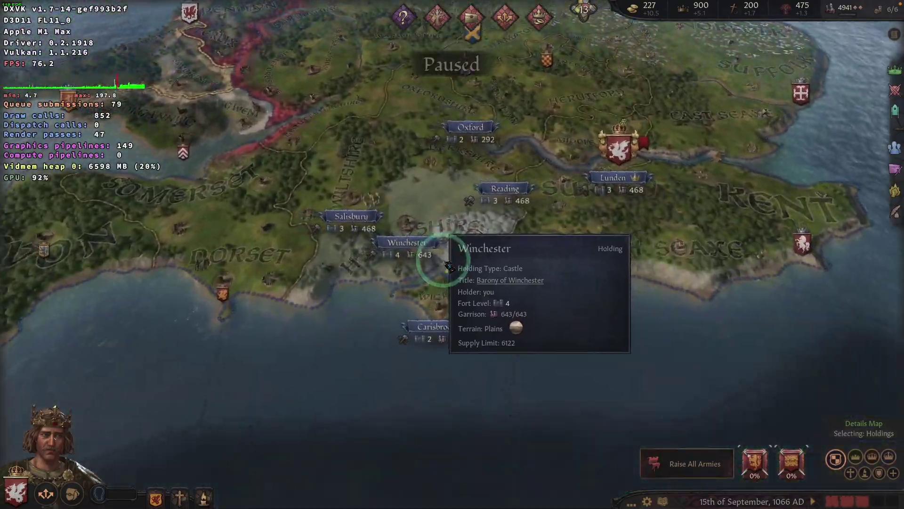
{"action": "scroll", "coordinate": [476, 274], "scroll_direction": "down", "scroll_amount": 10}
{"action": "scroll", "coordinate": [481, 279], "scroll_direction": "down", "scroll_amount": 5}
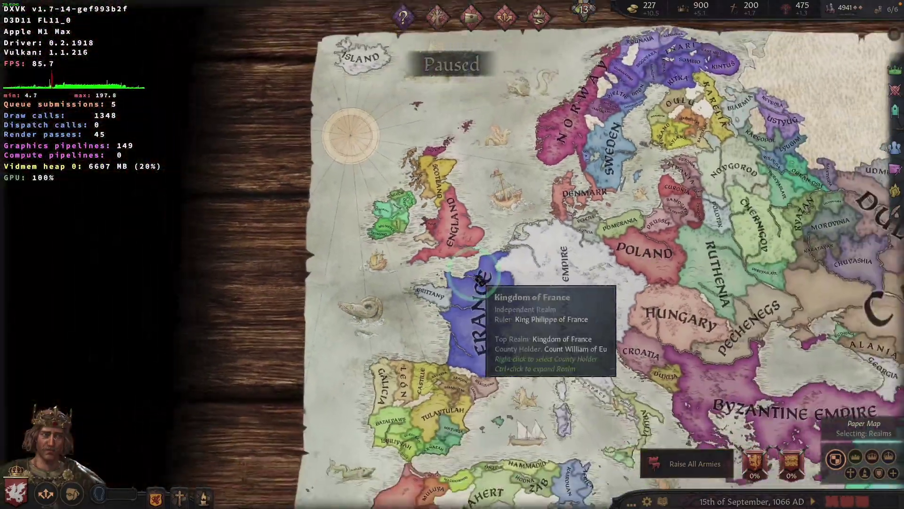
{"action": "scroll", "coordinate": [547, 287], "scroll_direction": "up", "scroll_amount": 5}
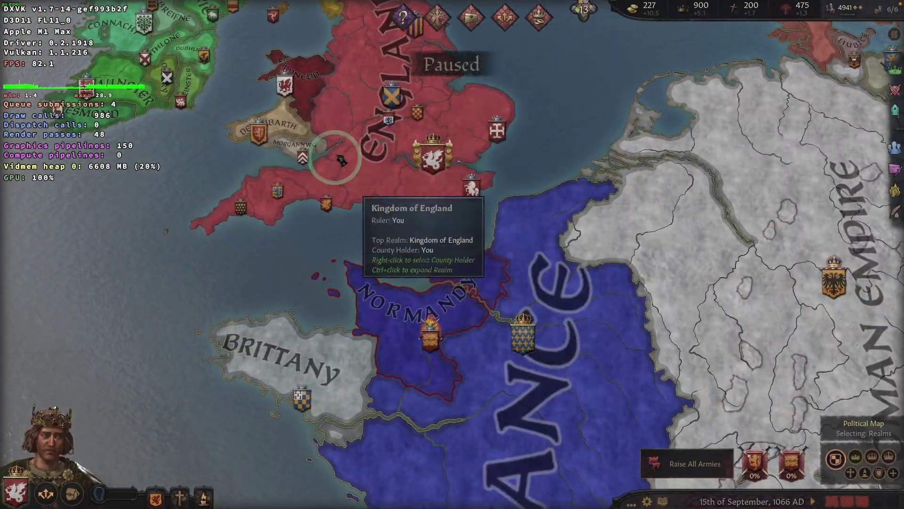
{"action": "scroll", "coordinate": [413, 181], "scroll_direction": "up", "scroll_amount": 10}
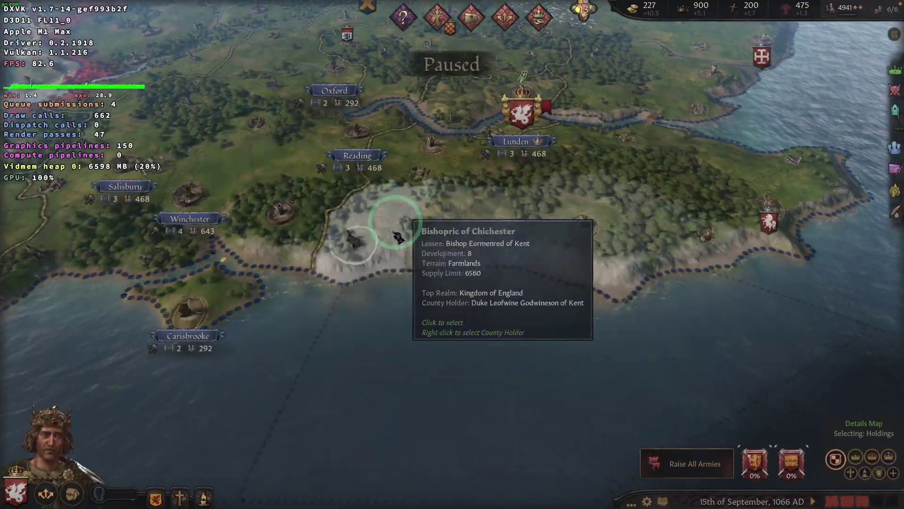
{"action": "scroll", "coordinate": [396, 241], "scroll_direction": "down", "scroll_amount": 6}
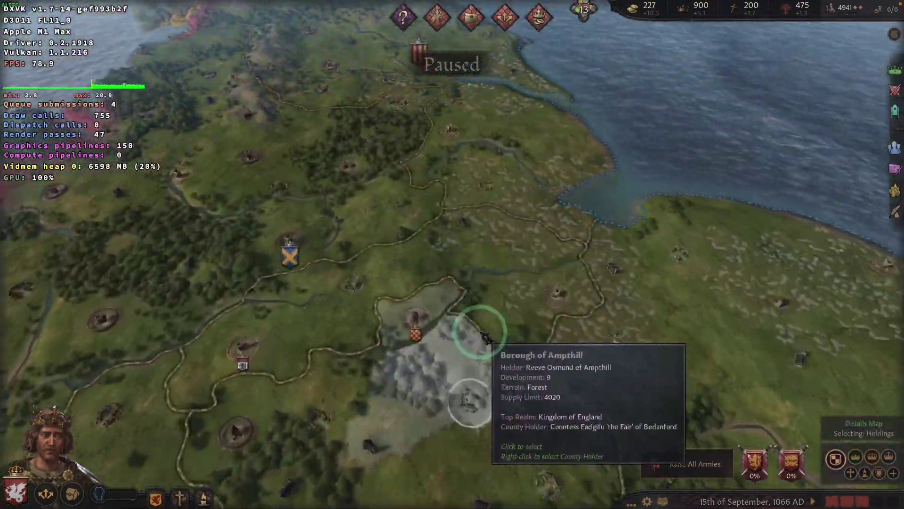
{"action": "scroll", "coordinate": [487, 339], "scroll_direction": "up", "scroll_amount": 5}
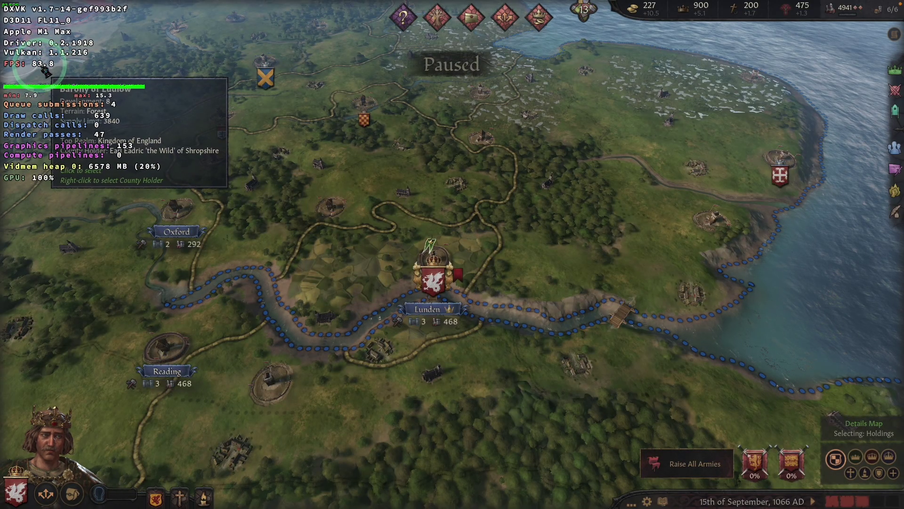
{"action": "scroll", "coordinate": [529, 311], "scroll_direction": "down", "scroll_amount": 10}
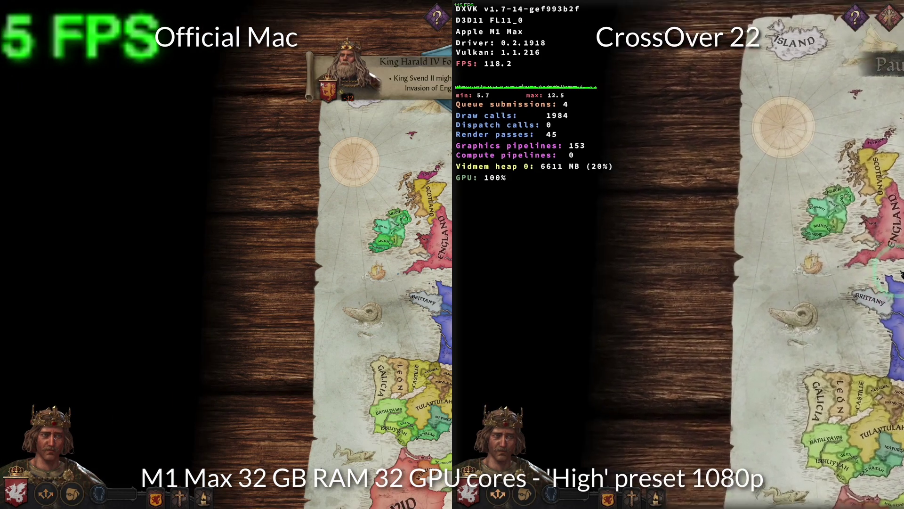
- Examine rendering performance while moving between the terrain view of England and the paper map of Europe, Africa and the Middle East
{"action": "scroll", "coordinate": [901, 274], "scroll_direction": "up", "scroll_amount": 5}
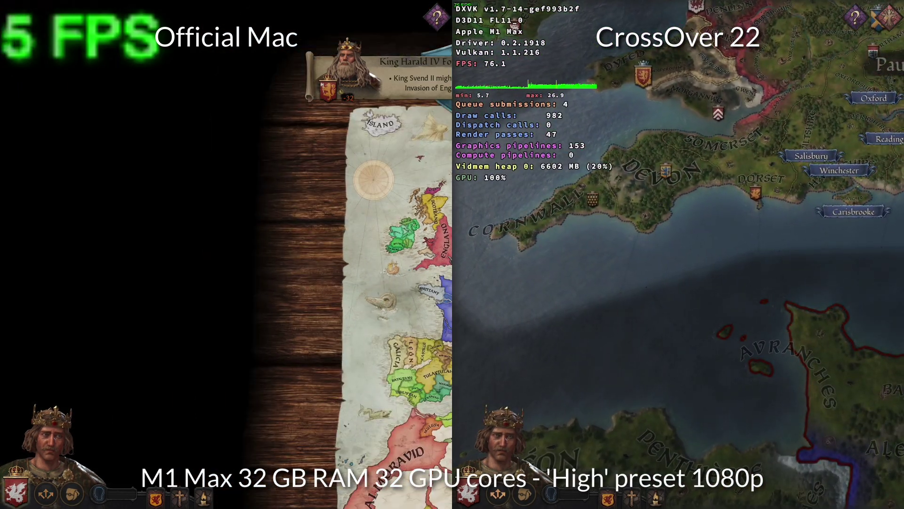
{"action": "scroll", "coordinate": [679, 254], "scroll_direction": "up", "scroll_amount": 5}
{"action": "scroll", "coordinate": [679, 254], "scroll_direction": "down", "scroll_amount": 10}
{"action": "scroll", "coordinate": [226, 255], "scroll_direction": "up", "scroll_amount": 5}
{"action": "scroll", "coordinate": [226, 255], "scroll_direction": "up", "scroll_amount": 10}
{"action": "scroll", "coordinate": [679, 254], "scroll_direction": "down", "scroll_amount": 5}
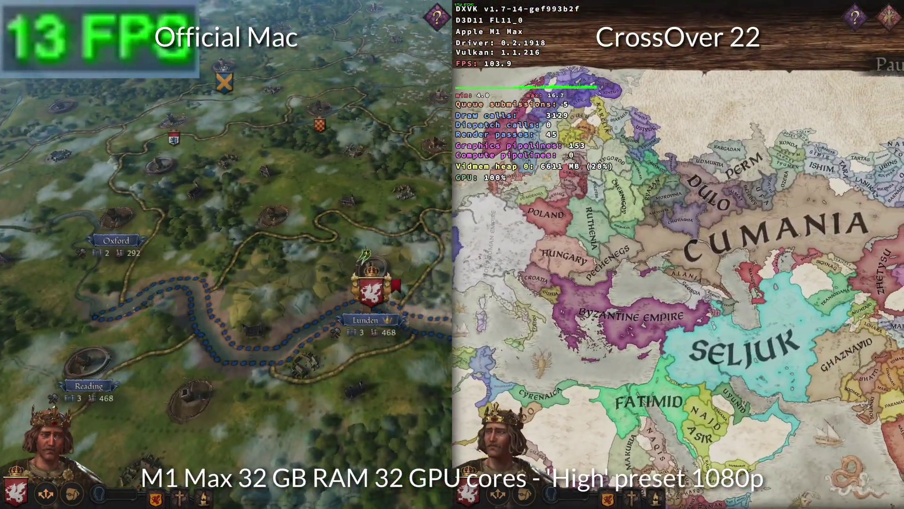
{"action": "scroll", "coordinate": [226, 255], "scroll_direction": "down", "scroll_amount": 5}
{"action": "key", "text": "Down"}
{"action": "key", "text": "Right"}
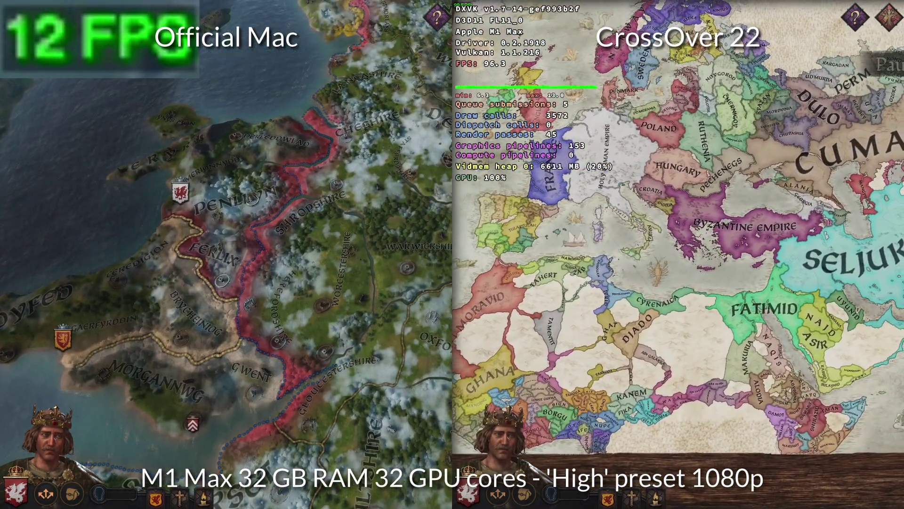
{"action": "scroll", "coordinate": [226, 254], "scroll_direction": "up", "scroll_amount": 2}
{"action": "key", "text": "Right"}
{"action": "key", "text": "Down"}
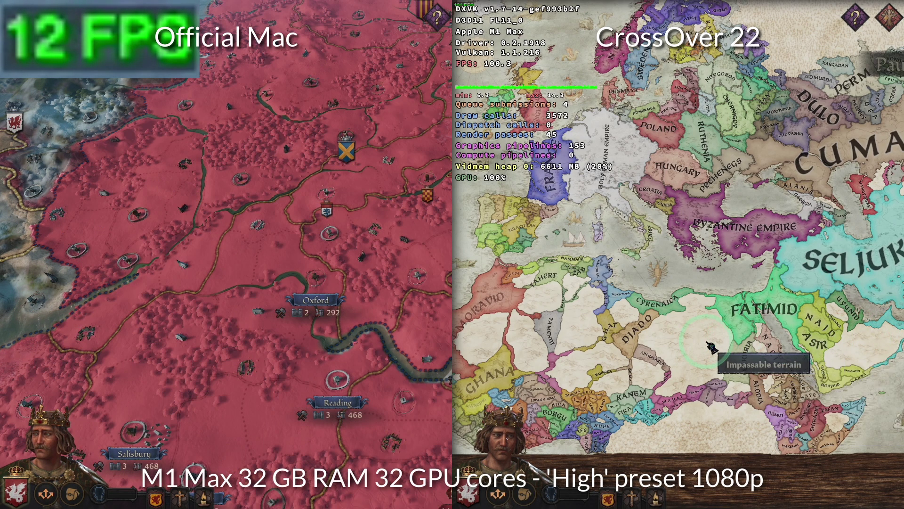
{"action": "key", "text": "Left"}
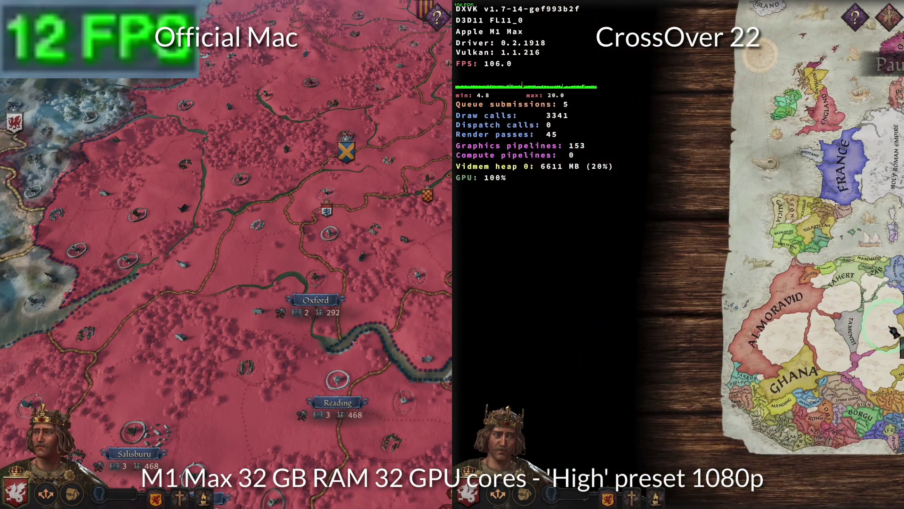
{"action": "scroll", "coordinate": [226, 255], "scroll_direction": "down", "scroll_amount": 10}
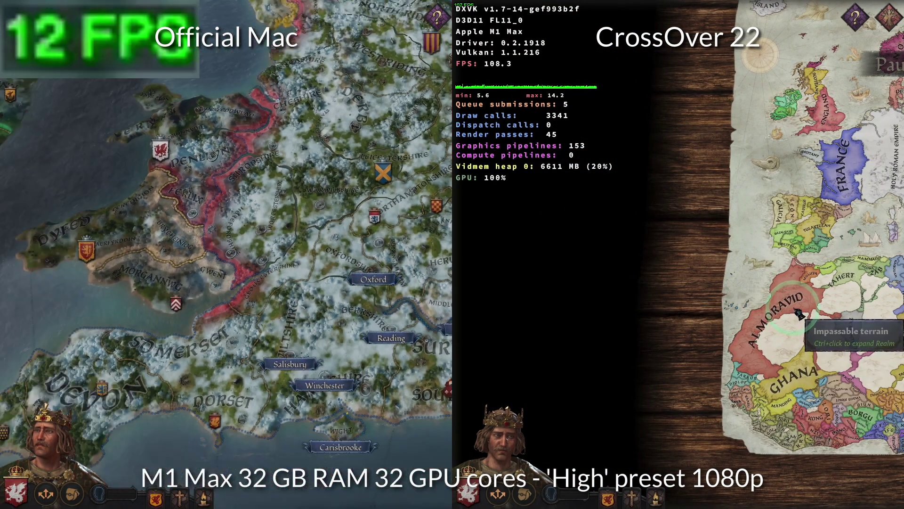
- View the character details of the Almoravid ruler from the paper map, then close them
{"action": "left_click", "coordinate": [798, 313]}
{"action": "scroll", "coordinate": [226, 254], "scroll_direction": "down", "scroll_amount": 10}
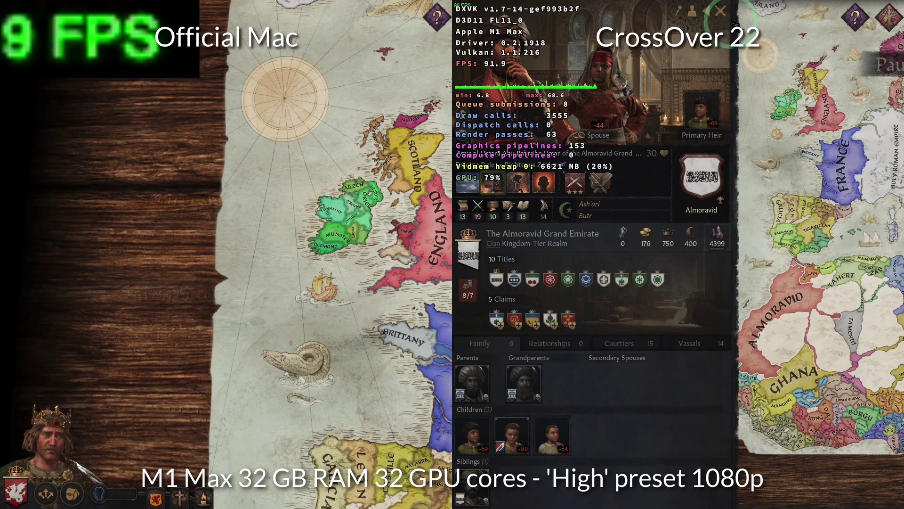
{"action": "left_click", "coordinate": [721, 11]}
- Examine the frame rate while alternating between the far paper map and the close terrain around Wales and Oxford
{"action": "scroll", "coordinate": [226, 255], "scroll_direction": "down", "scroll_amount": 8}
{"action": "scroll", "coordinate": [791, 112], "scroll_direction": "up", "scroll_amount": 10}
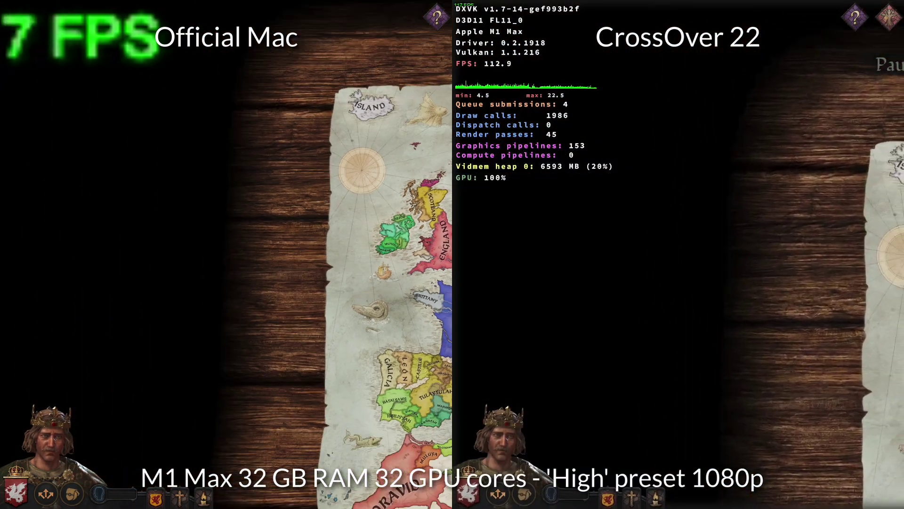
{"action": "scroll", "coordinate": [678, 254], "scroll_direction": "up", "scroll_amount": 10}
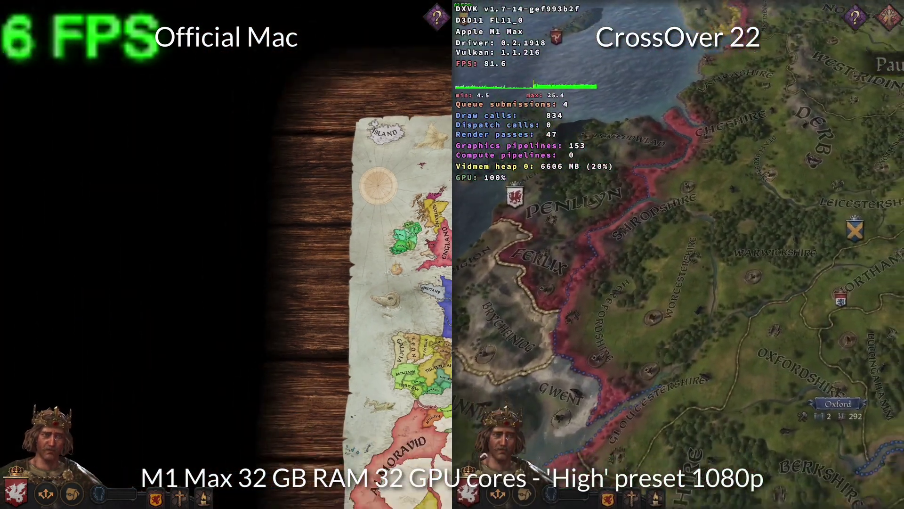
{"action": "scroll", "coordinate": [678, 255], "scroll_direction": "down", "scroll_amount": 2}
{"action": "scroll", "coordinate": [679, 254], "scroll_direction": "up", "scroll_amount": 2}
{"action": "scroll", "coordinate": [678, 254], "scroll_direction": "down", "scroll_amount": 2}
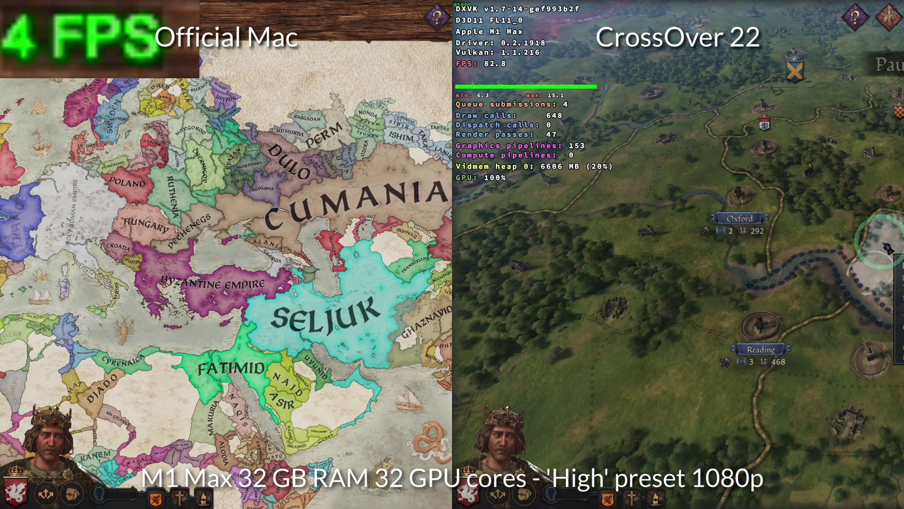
{"action": "key", "text": "Escape"}
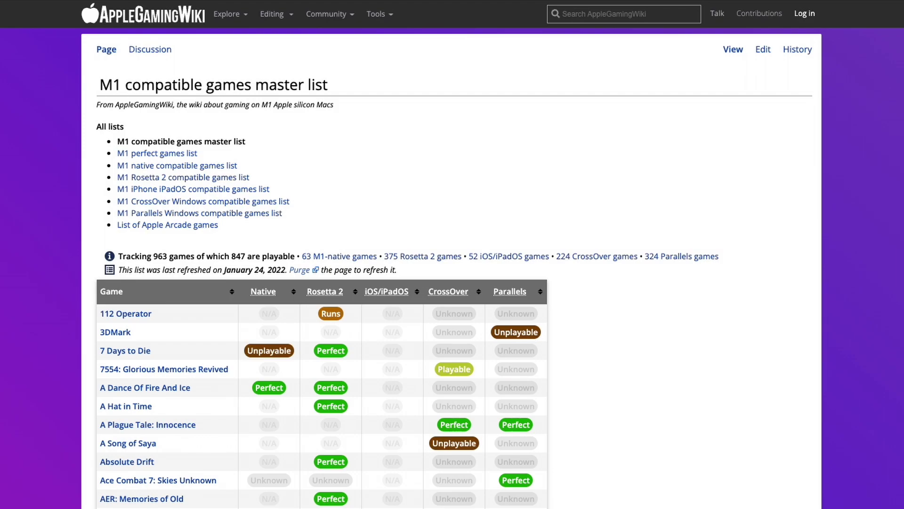
- Browse AppleGamingWiki's M1 compatible games master list and the "M1 Game Benchmarks - Apple Silicon Mac" playlist on YouTube
{"action": "scroll", "coordinate": [322, 267], "scroll_direction": "down", "scroll_amount": 12}
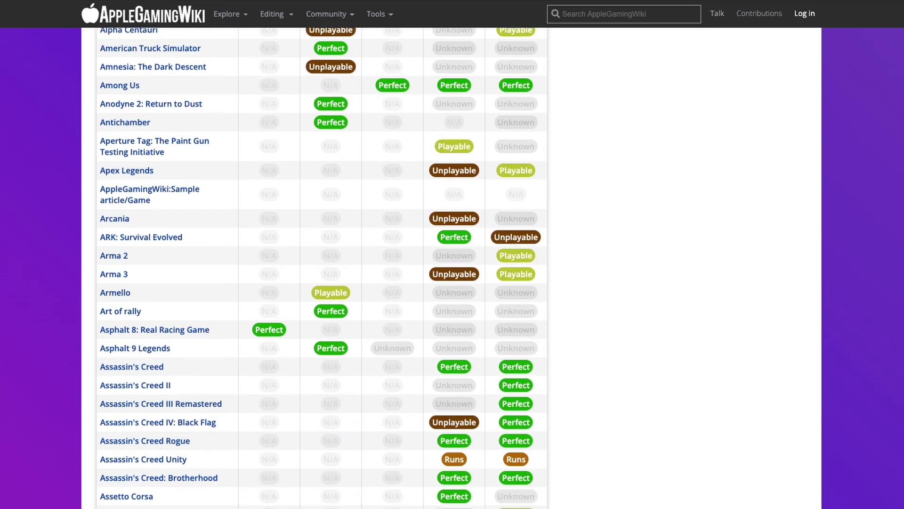
{"action": "scroll", "coordinate": [322, 267], "scroll_direction": "down", "scroll_amount": 10}
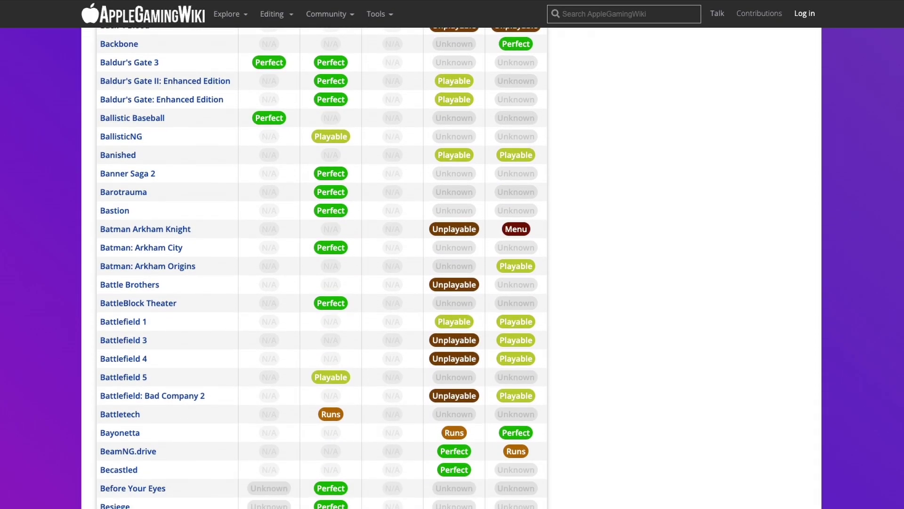
{"action": "scroll", "coordinate": [322, 267], "scroll_direction": "down", "scroll_amount": 10}
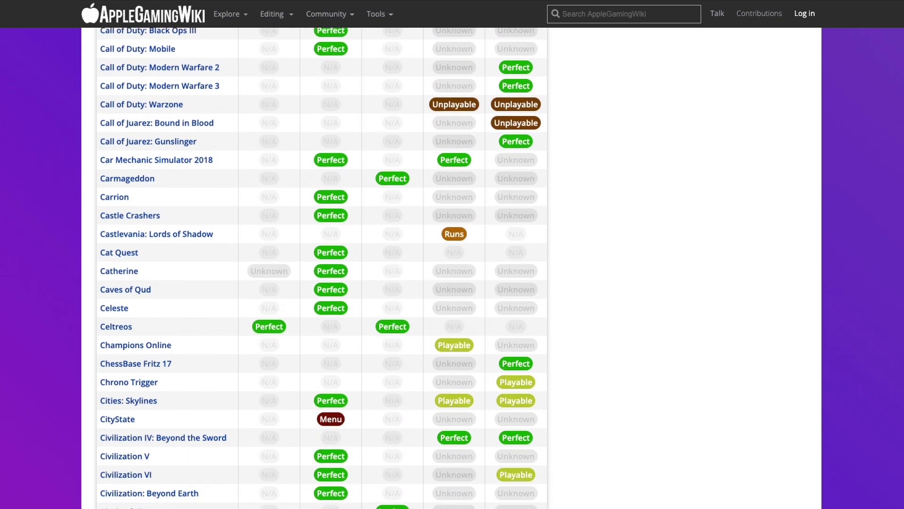
{"action": "scroll", "coordinate": [321, 267], "scroll_direction": "down", "scroll_amount": 12}
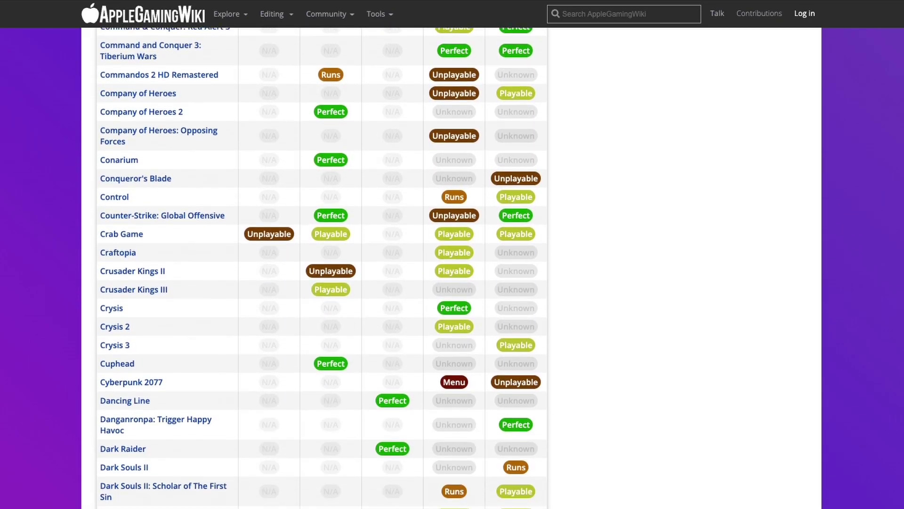
{"action": "scroll", "coordinate": [321, 268], "scroll_direction": "down", "scroll_amount": 13}
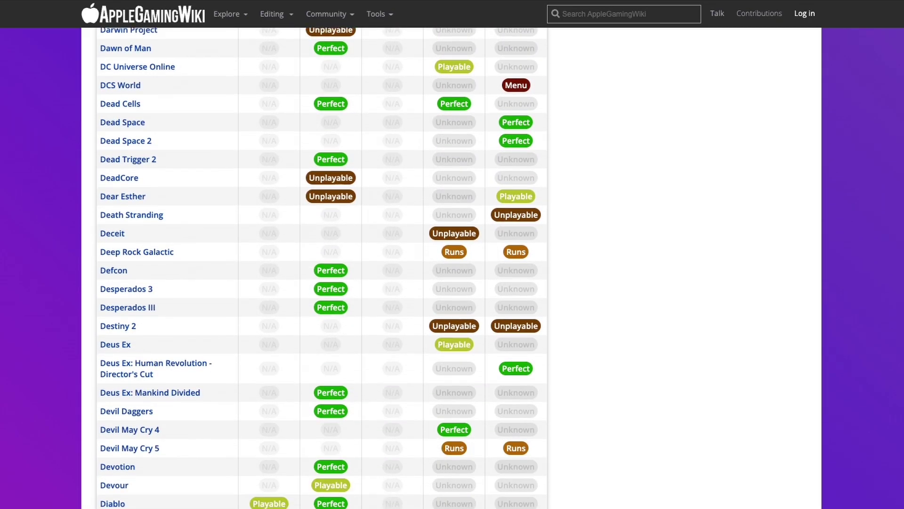
{"action": "scroll", "coordinate": [321, 267], "scroll_direction": "down", "scroll_amount": 10}
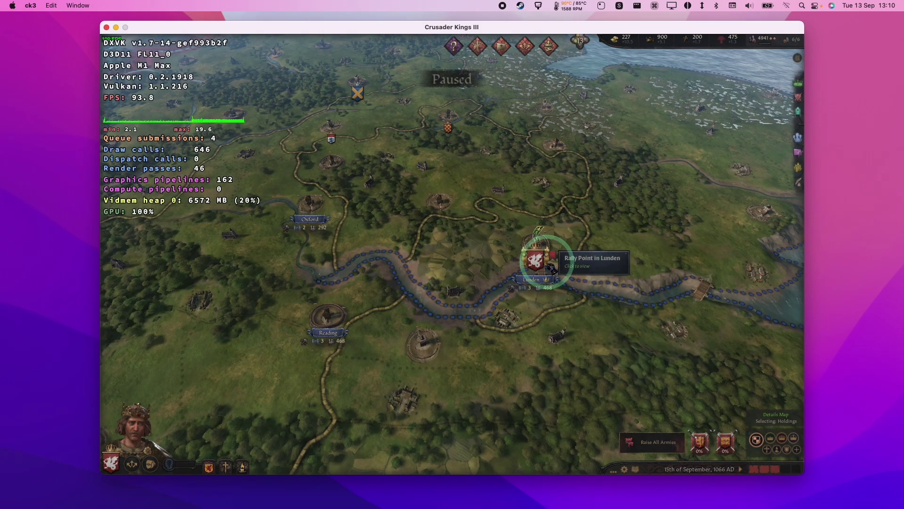
{"action": "scroll", "coordinate": [490, 254], "scroll_direction": "down", "scroll_amount": 5}
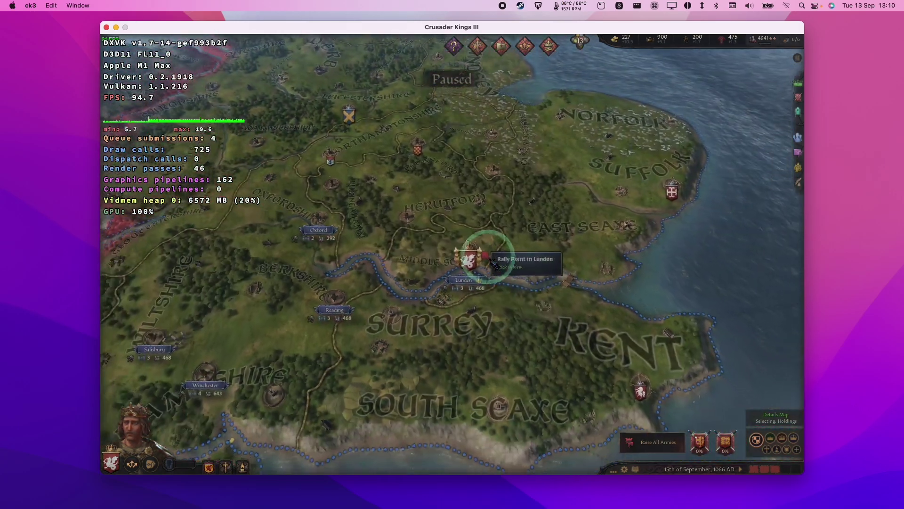
- Return to the windowed Crusader Kings III game and inspect the terrain map around southern England
{"action": "scroll", "coordinate": [450, 242], "scroll_direction": "up", "scroll_amount": 3}
{"action": "scroll", "coordinate": [466, 236], "scroll_direction": "down", "scroll_amount": 3}
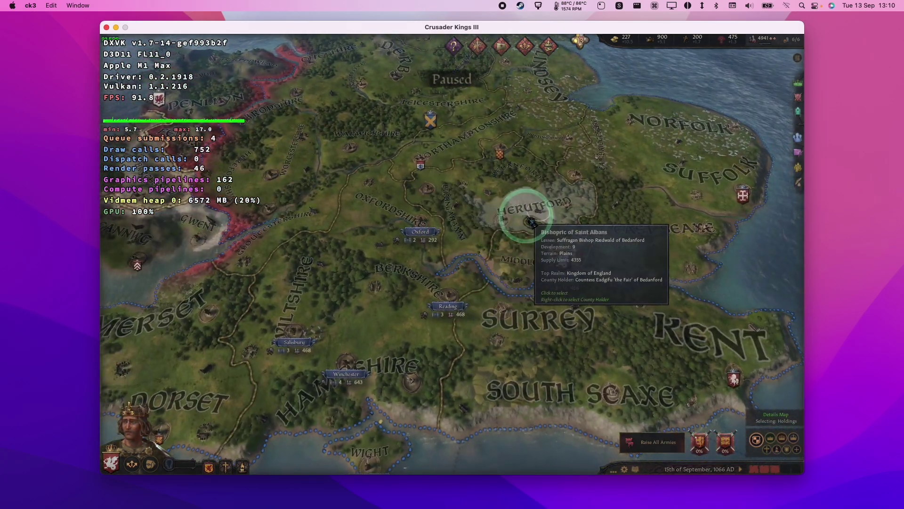